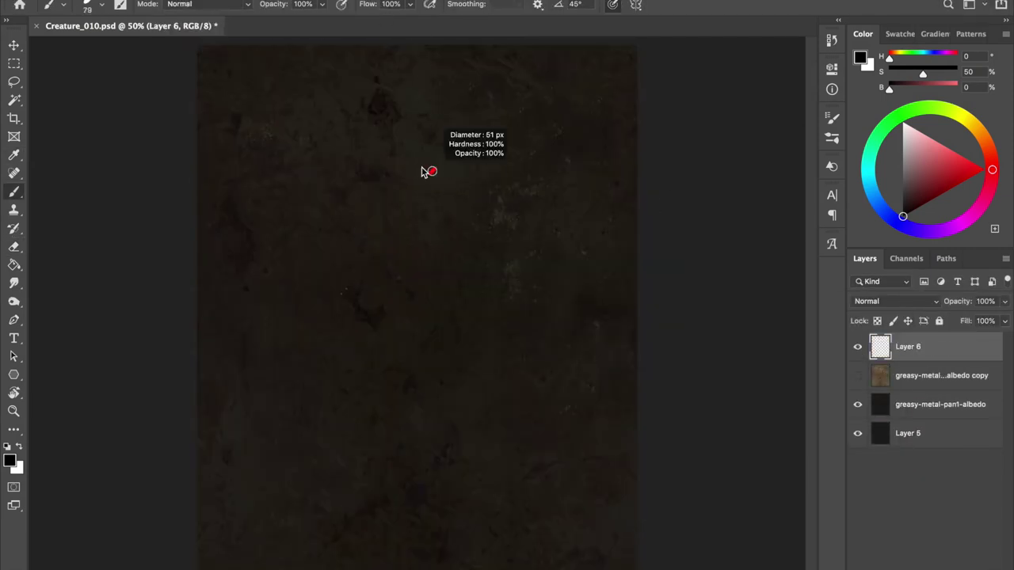
Sketch the head outline with chin, eye, ears and two pronged antlers
left_click_drag(400, 141, 410, 198)
mouse_move(468, 152)
left_mouse_down()
mouse_move(454, 234)
mouse_move(469, 147)
left_mouse_up()
left_click_drag(414, 173, 428, 175)
left_click_drag(450, 176, 393, 193)
left_click_drag(464, 177, 467, 195)
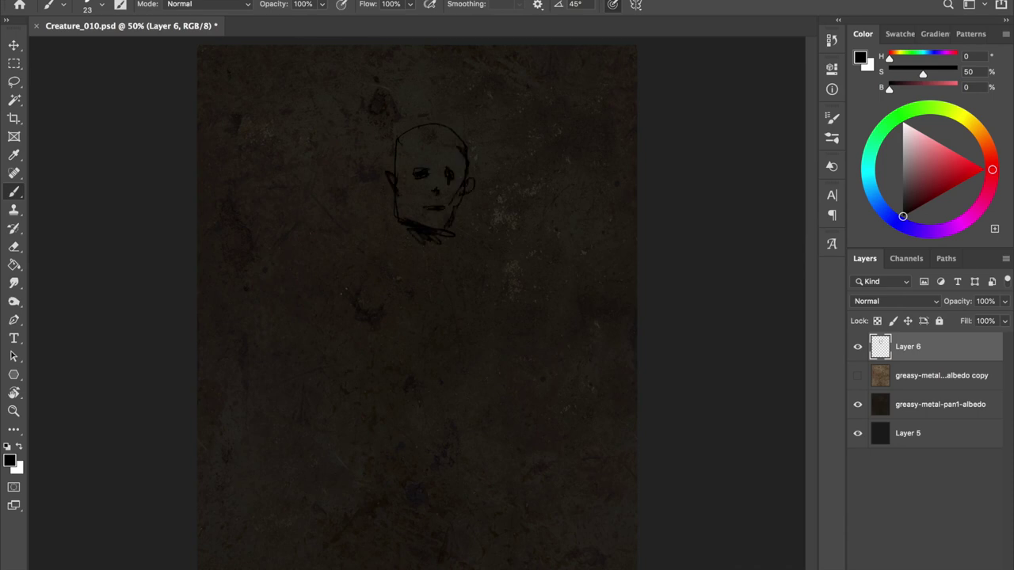
left_click_drag(467, 147, 472, 158)
left_click_drag(396, 141, 395, 159)
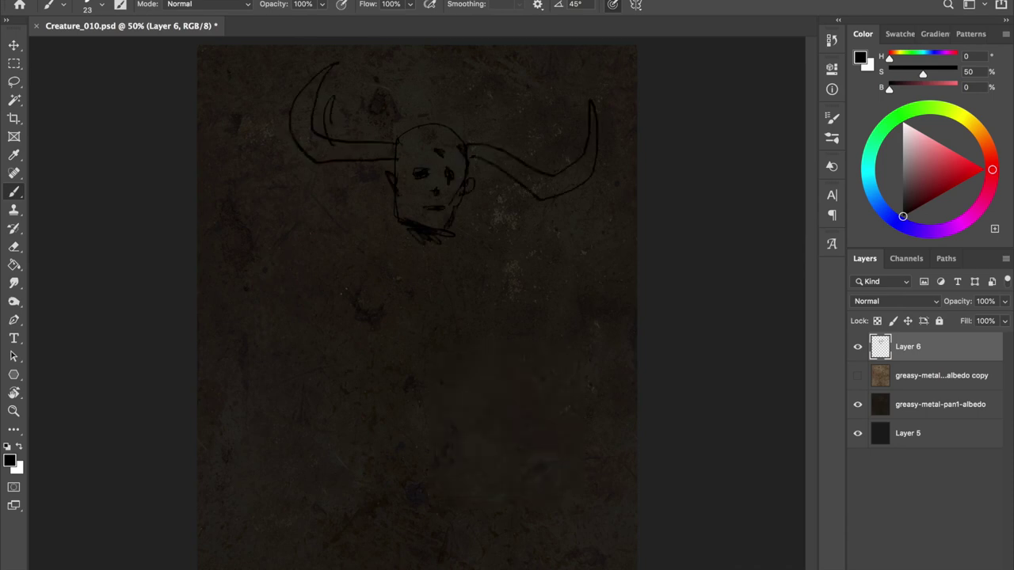
left_click_drag(555, 131, 546, 173)
left_click_drag(309, 55, 283, 107)
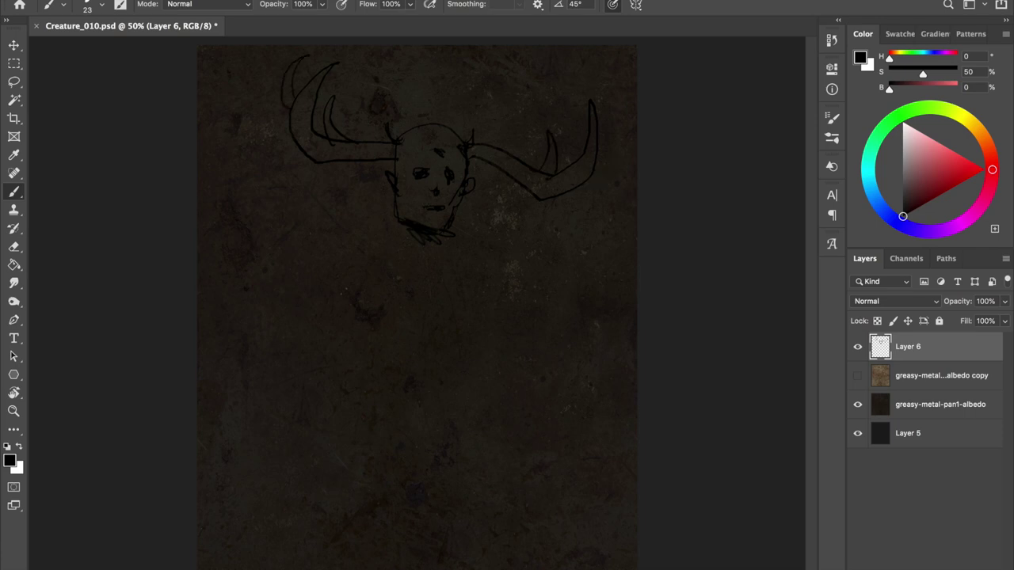
left_click_drag(614, 110, 610, 140)
Lasso the head and stretch it taller and lower with Free Transform
key("e")
right_click(440, 118)
left_click(695, 114)
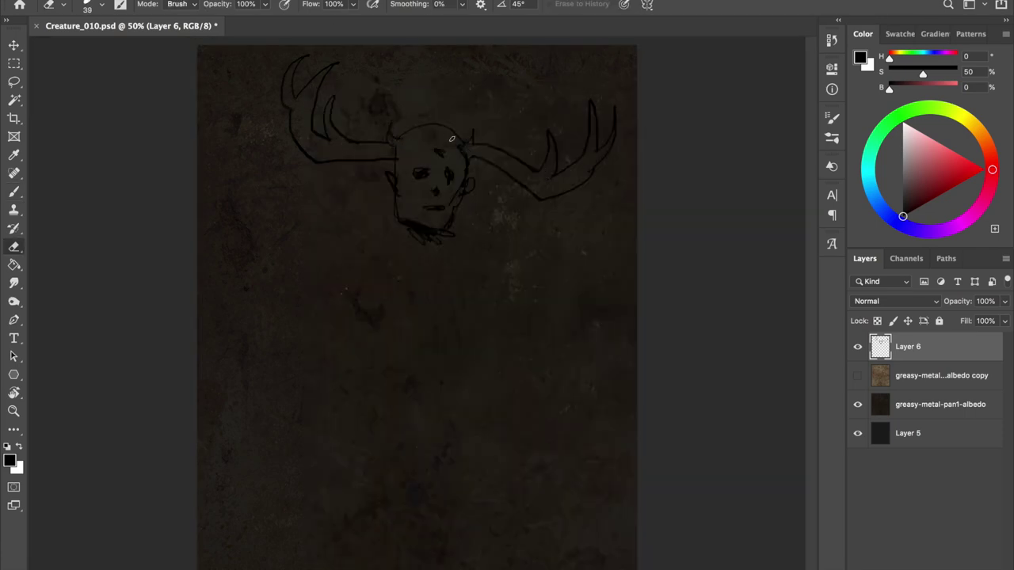
key("l")
mouse_move(479, 174)
left_mouse_down()
mouse_move(380, 174)
mouse_move(478, 176)
left_mouse_up()
key("ctrl+t")
left_click_drag(424, 269, 425, 290)
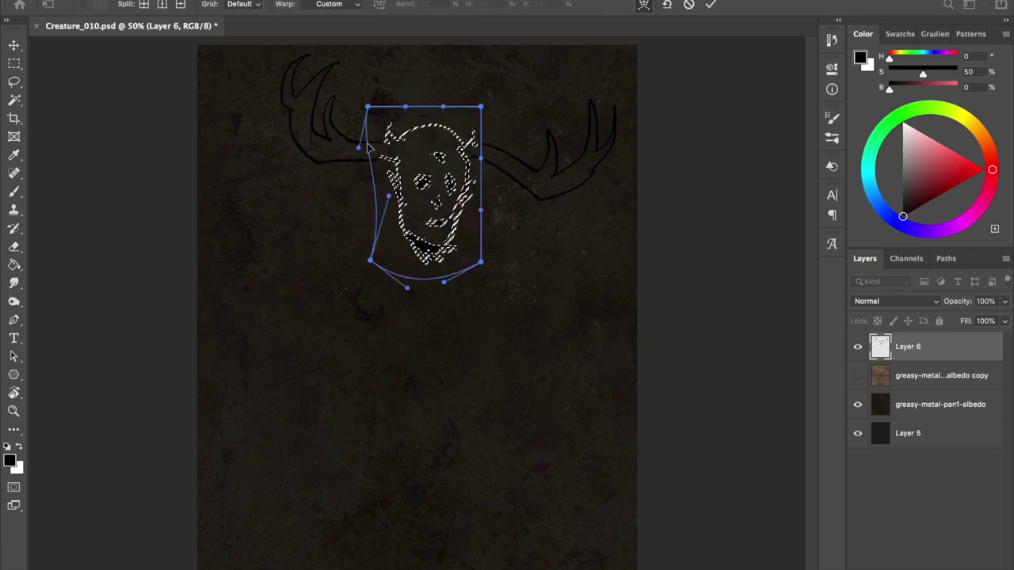
key("Return")
key("ctrl+d")
With a size 23 brush, darken the left jaw, cheeks and eyes
key("b")
key("bracketleft")
key("bracketleft")
key("bracketleft")
left_click_drag(403, 198, 418, 234)
left_click_drag(455, 202, 456, 214)
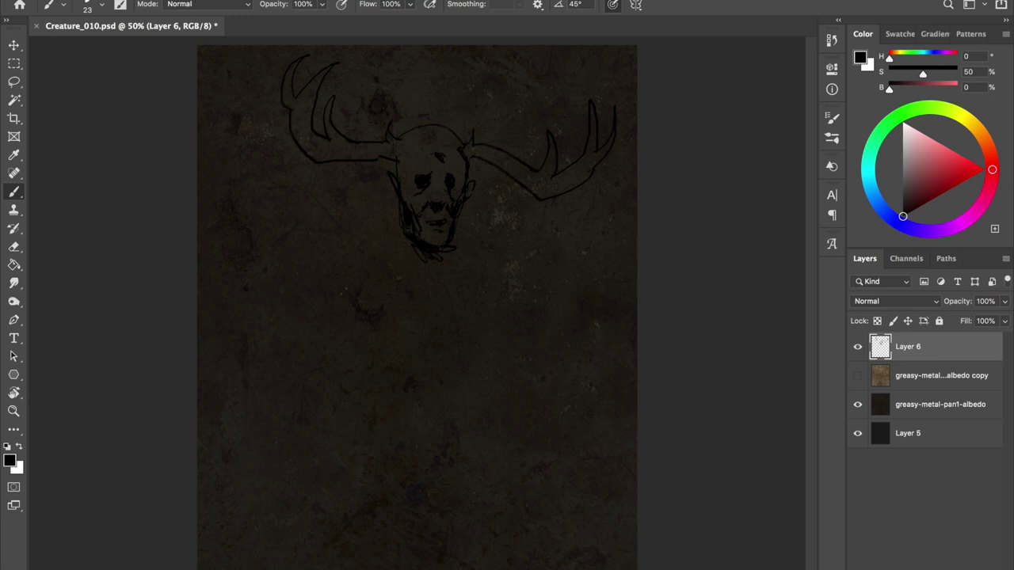
left_click_drag(454, 189, 453, 171)
mouse_move(419, 164)
left_mouse_down()
mouse_move(450, 158)
mouse_move(437, 161)
mouse_move(441, 198)
mouse_move(456, 214)
left_mouse_up()
Shade along the lower edges of the right and left antlers
key("e")
key("ctrl+s")
key("b")
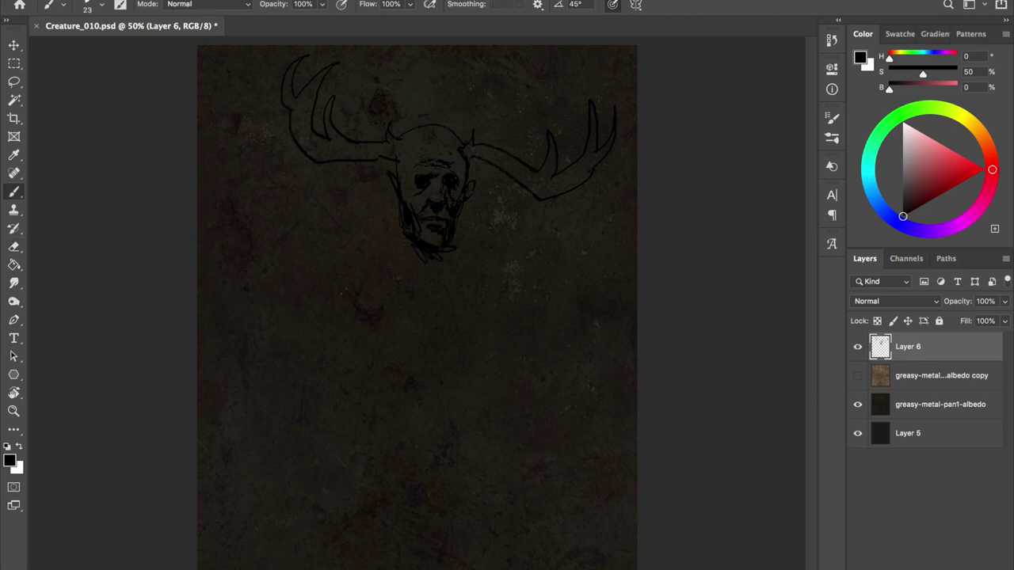
key("ctrl+s")
key("ctrl+s")
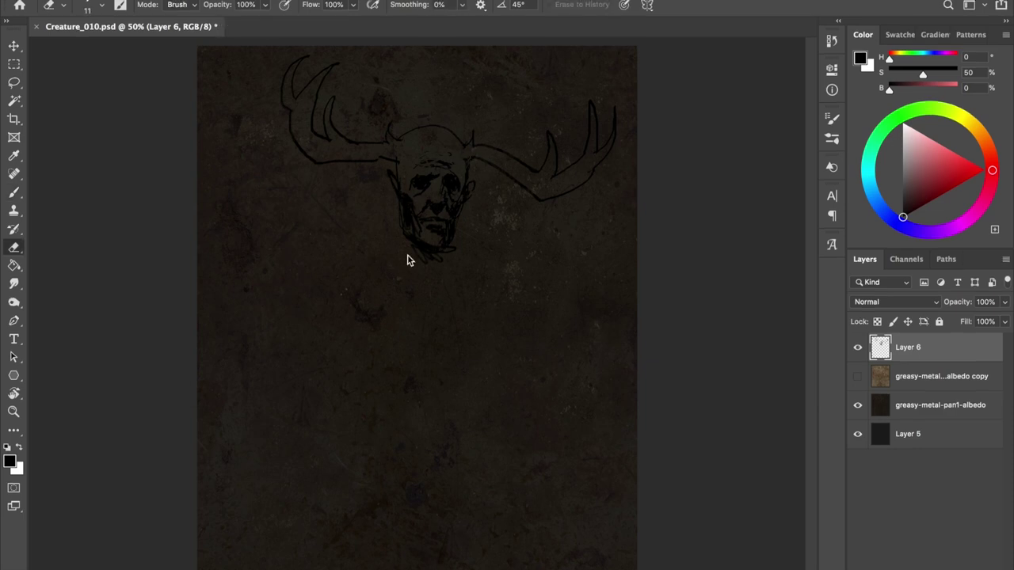
left_click_drag(474, 155, 543, 197)
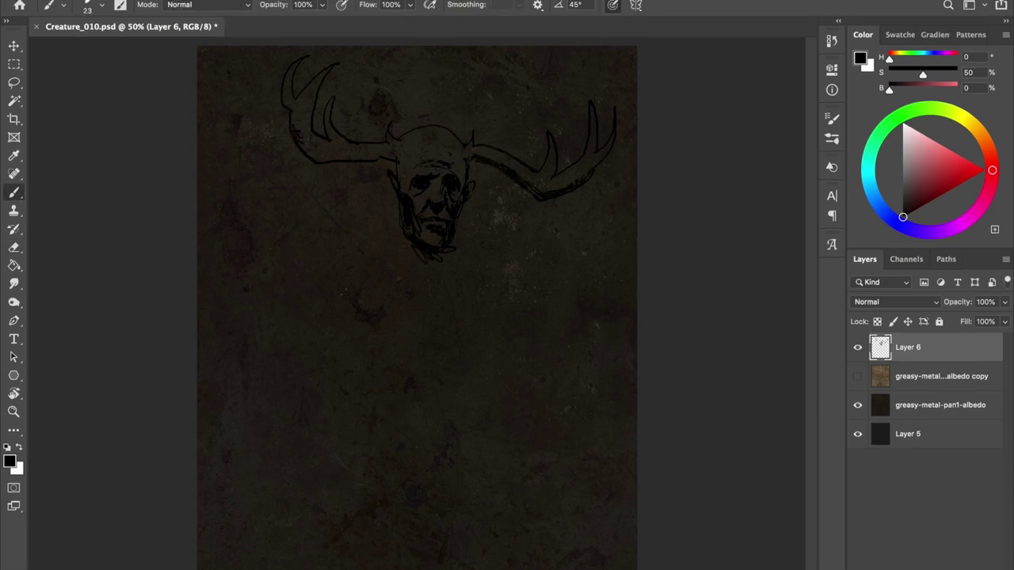
left_click_drag(295, 117, 400, 173)
Touch up with the eraser and flip the canvas horizontally to check proportions
key("e")
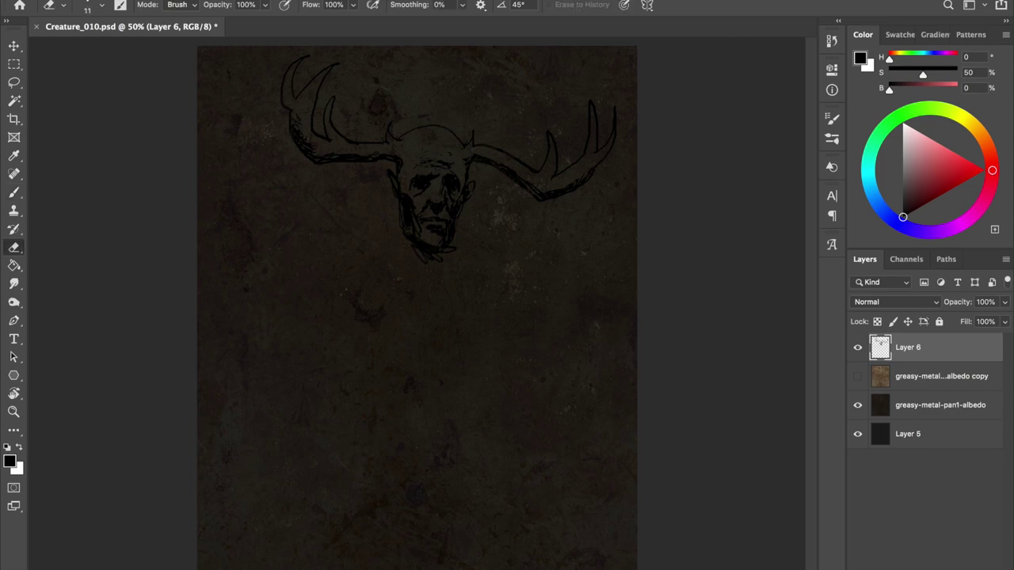
key("b")
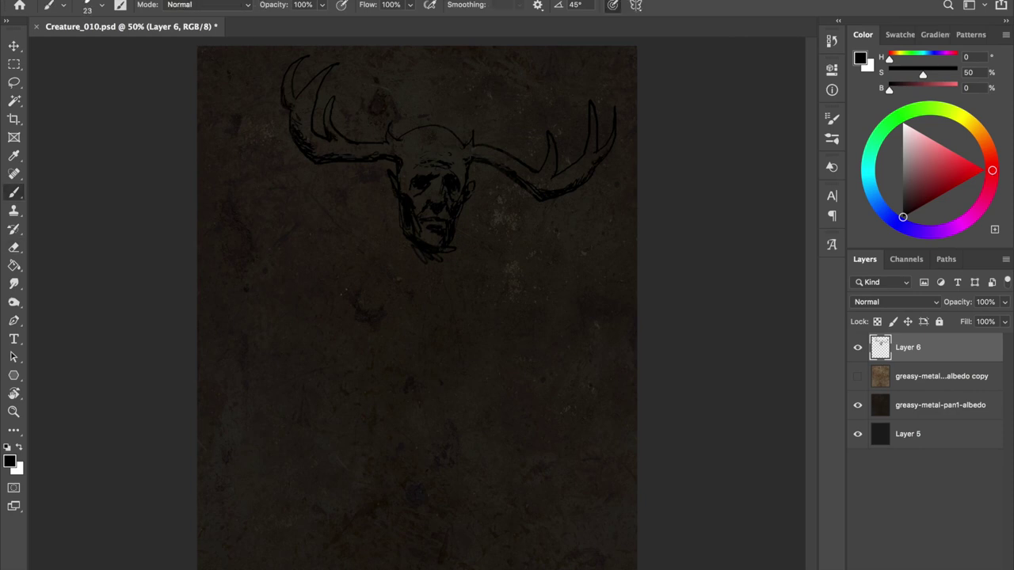
key("ctrl+s")
key("e")
key("b")
key("ctrl+shift+h")
key("e")
key("b")
key("ctrl+shift+h")
Sketch a first line below the left side of the jaw and save
left_click_drag(395, 216, 368, 260)
key("e")
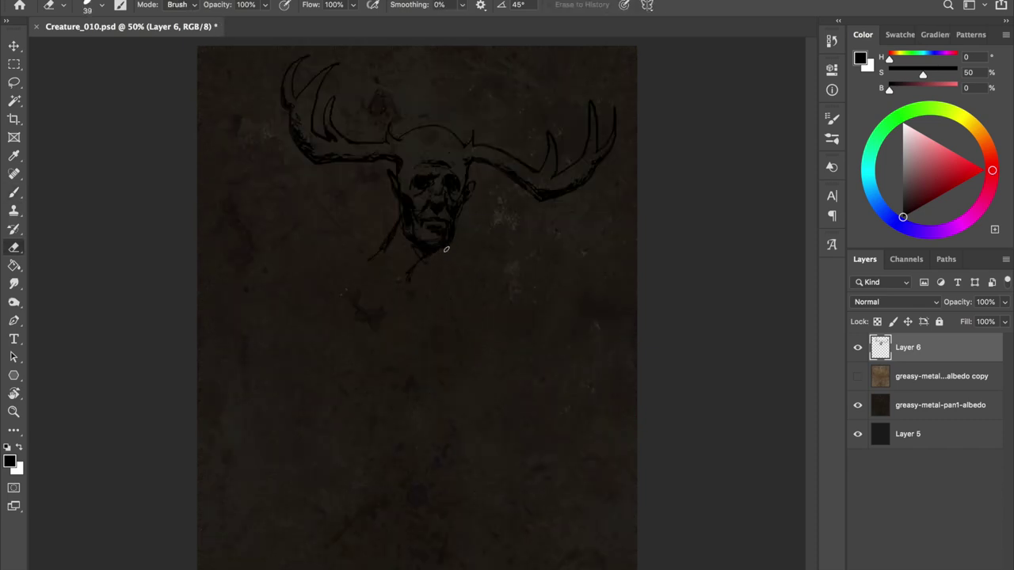
key("b")
key("ctrl+s")
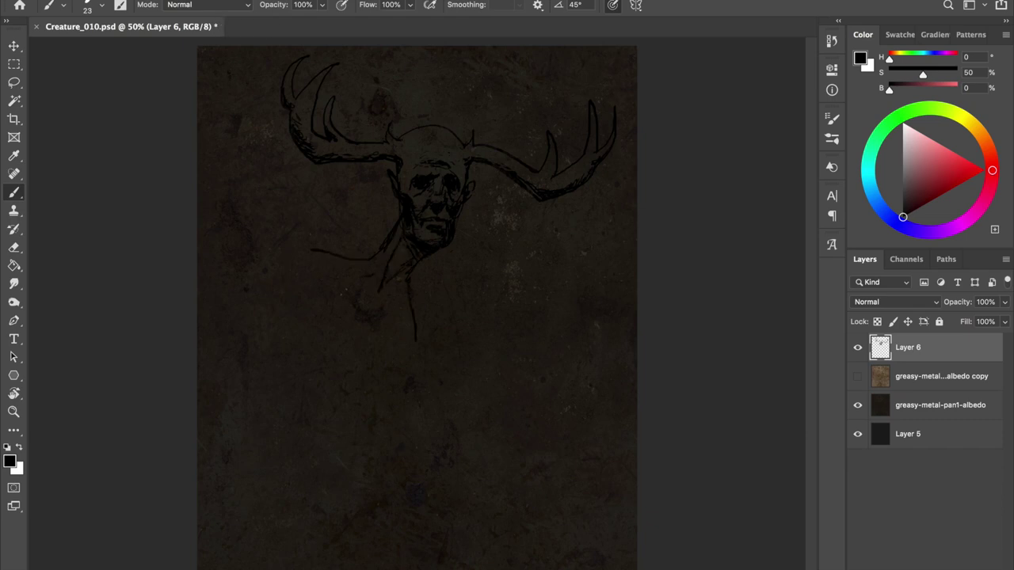
Draft body lines below the figure, undoing the rejected strokes
key("ctrl+s")
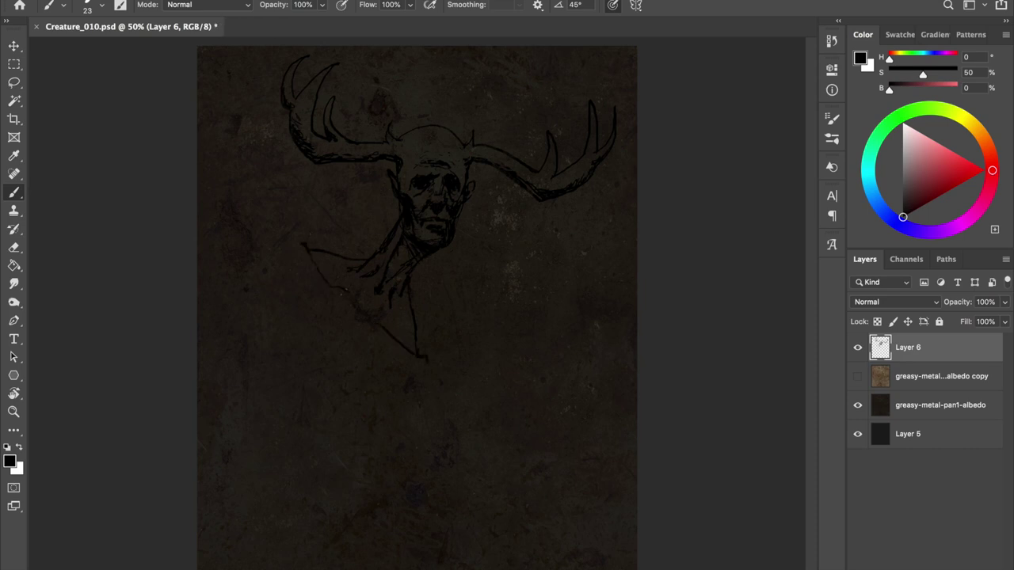
key("ctrl+z")
left_click_drag(385, 302, 436, 377)
key("ctrl+s")
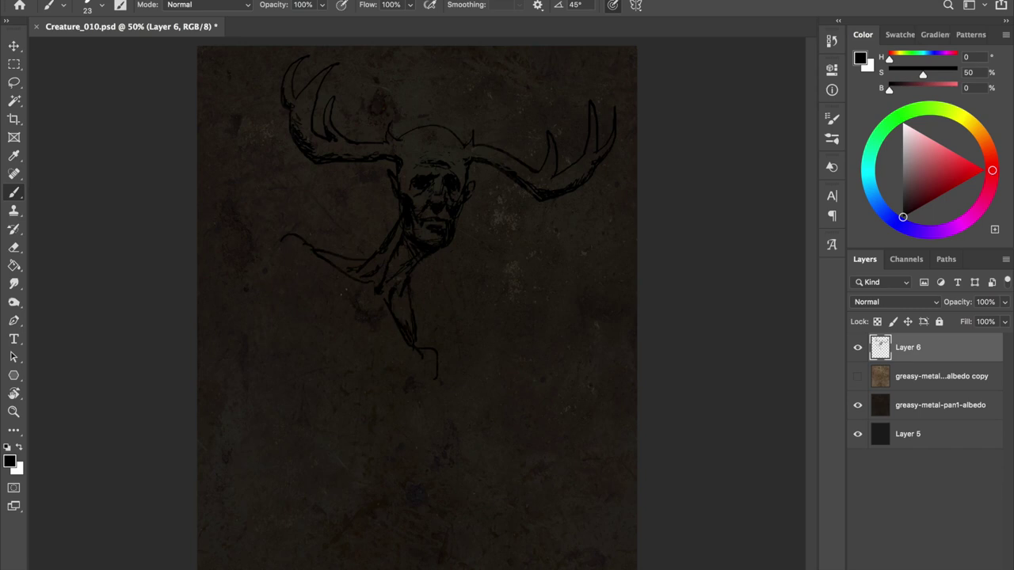
left_click_drag(436, 358, 395, 438)
left_click_drag(225, 333, 231, 569)
left_click_drag(353, 569, 390, 440)
key("ctrl+s")
key("ctrl+z")
key("ctrl+z")
key("ctrl+z")
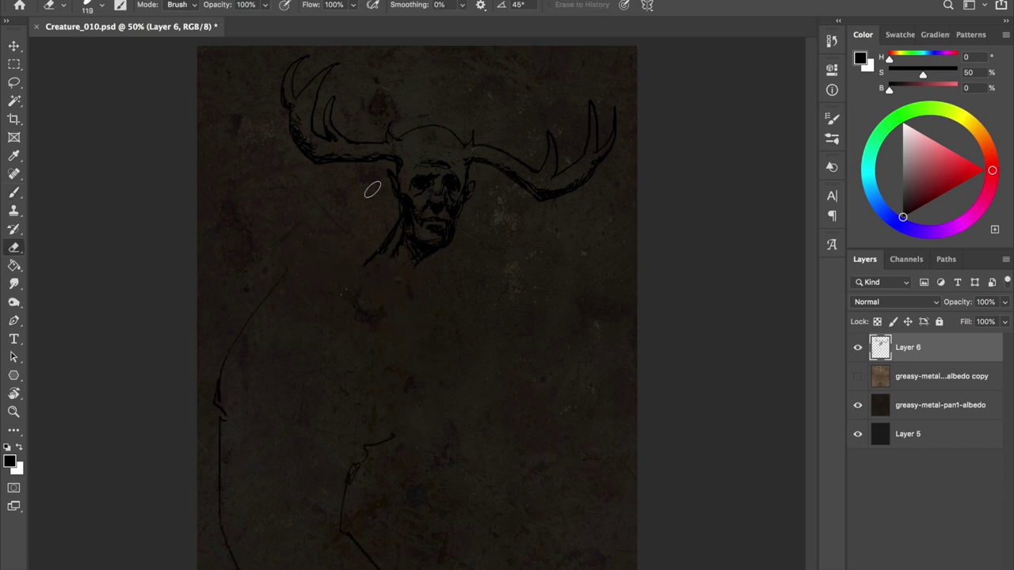
Try a shoulder line, check it flipped, then lasso and delete the shoulder and torso lines
mouse_move(380, 241)
left_mouse_down()
mouse_move(250, 286)
mouse_move(406, 268)
mouse_move(403, 329)
left_mouse_up()
key("ctrl+shift+h")
key("ctrl+shift+h")
key("e")
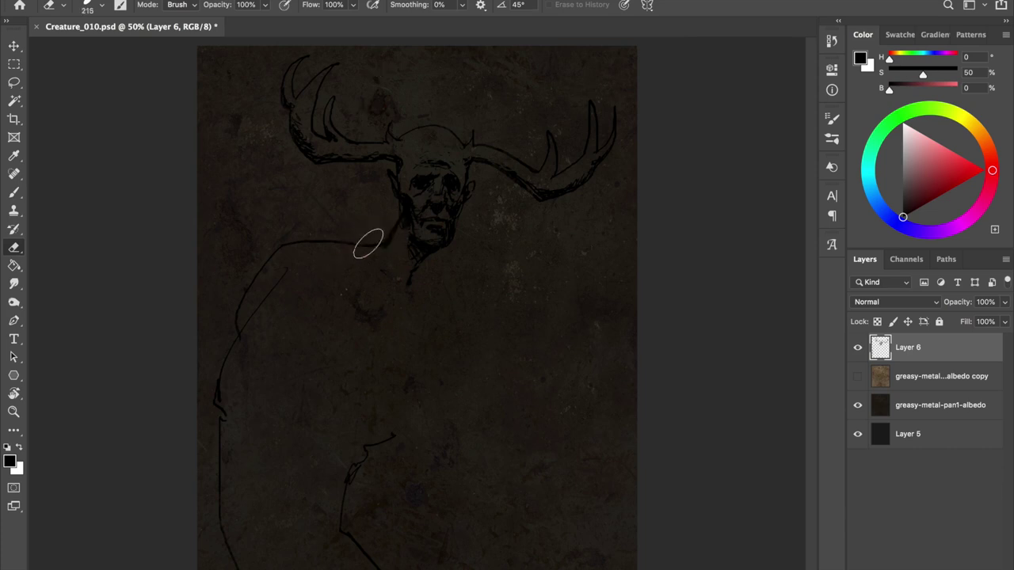
key("l")
left_click_drag(328, 199, 244, 235)
key("Delete")
key("ctrl+d")
key("b")
key("ctrl+s")
Outline the slanted neck and rounded torso, then hide the greasy-metal-pan1-albedo layer
left_click_drag(395, 234, 369, 266)
left_click_drag(412, 295, 400, 445)
left_click_drag(369, 290, 372, 464)
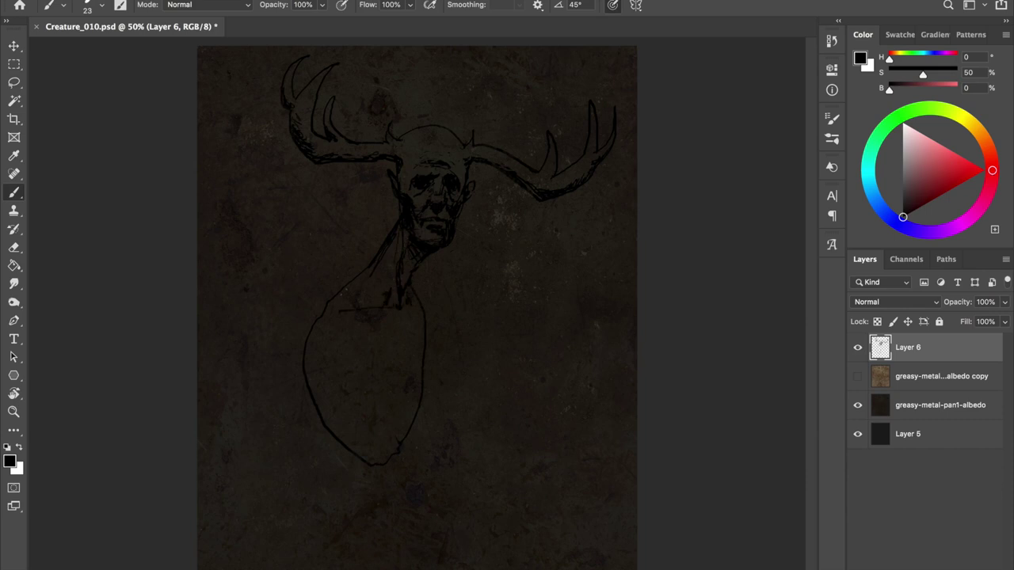
key("ctrl+s")
key("ctrl+shift+h")
key("ctrl+shift+h")
left_click(856, 405)
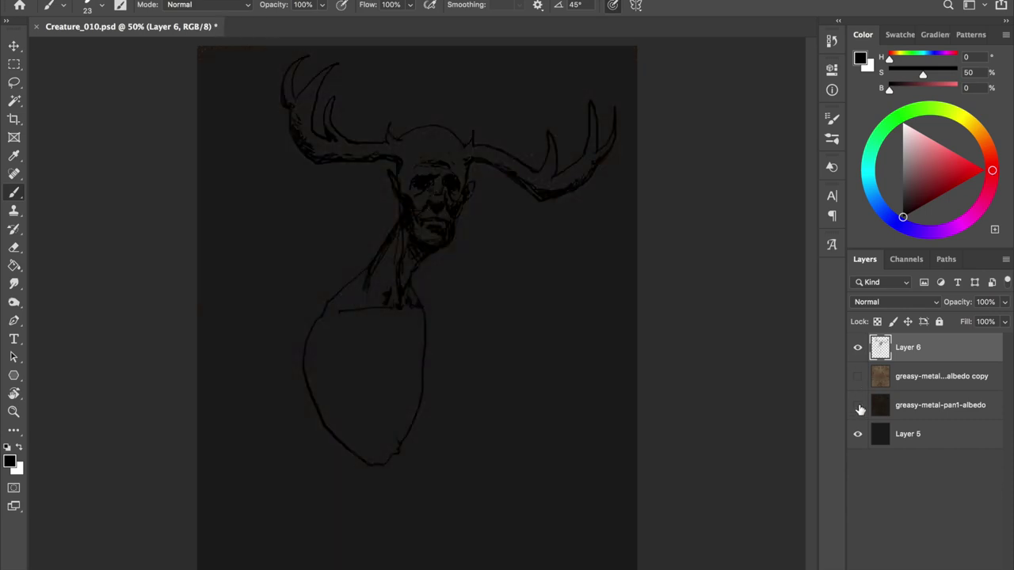
Show the metal texture again and add shoulder, chest and neck strokes to the torso
left_click(857, 405)
left_click_drag(325, 313, 312, 400)
left_click_drag(327, 342, 356, 386)
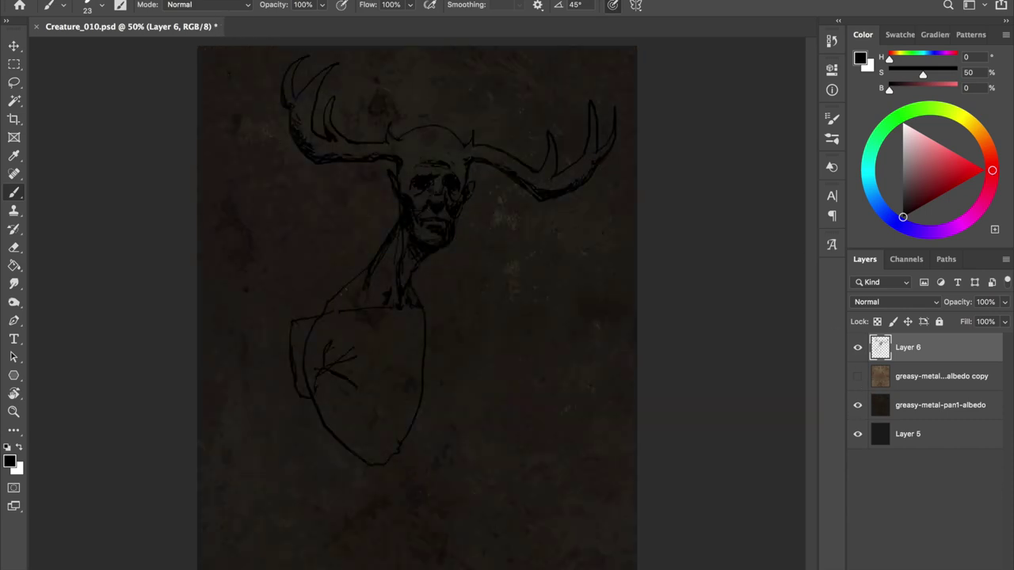
key("ctrl+s")
mouse_move(316, 370)
left_mouse_down()
mouse_move(355, 390)
mouse_move(420, 390)
left_mouse_up()
left_click_drag(385, 273, 357, 307)
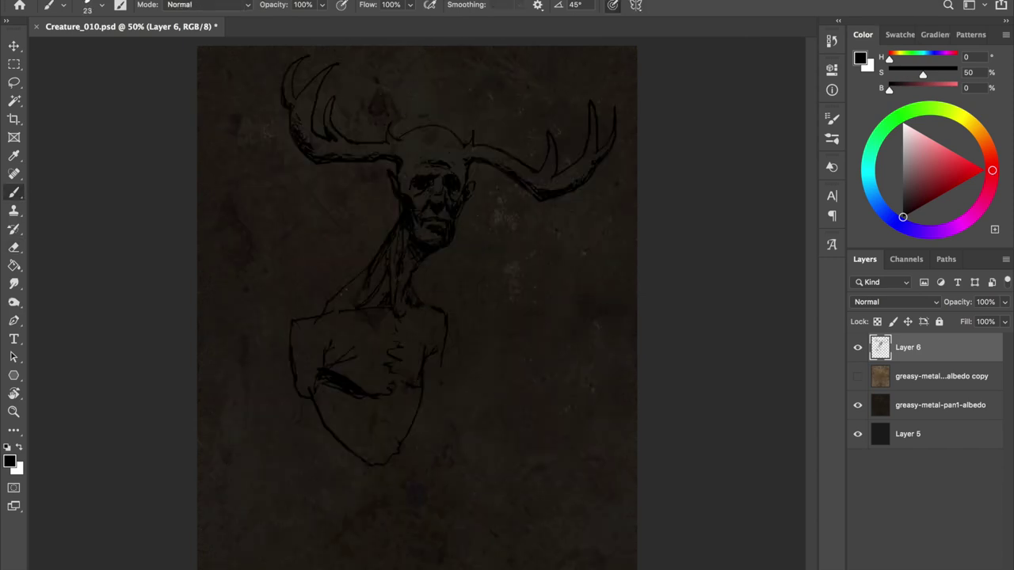
Lasso the mouth and reshape it with Free Transform
key("l")
left_click_drag(424, 210, 445, 209)
key("ctrl+t")
key("Return")
key("ctrl+d")
key("b")
key("e")
key("b")
Check the drawing with a horizontal canvas flip, add a dark mark on the face, and save
key("h")
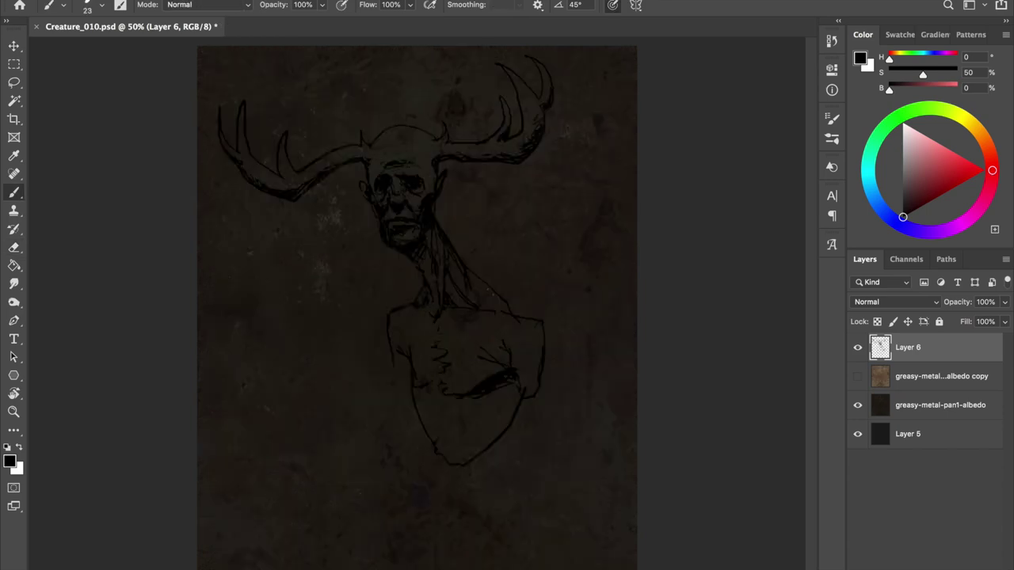
key("e")
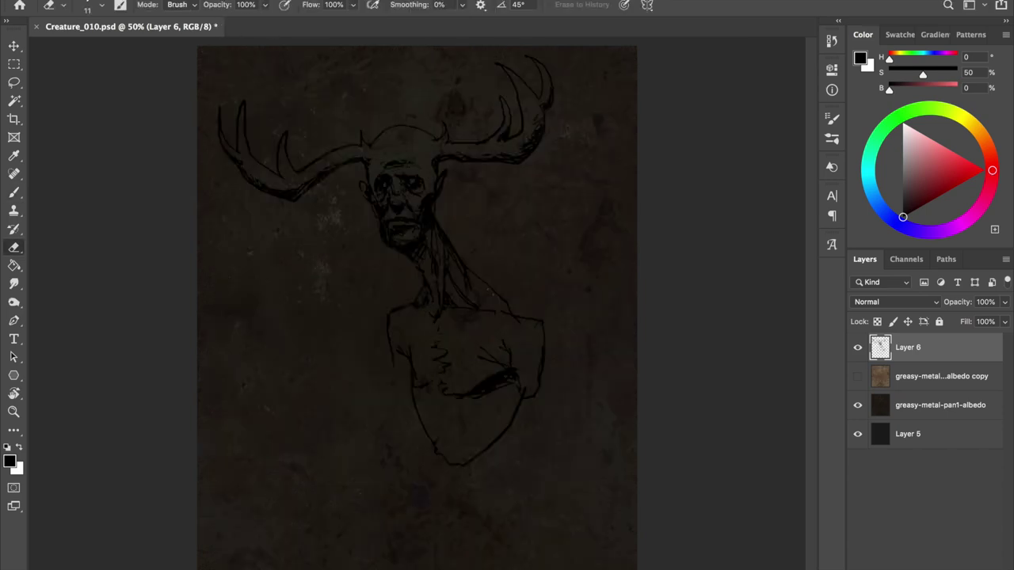
key("h")
key("b")
key("ctrl+s")
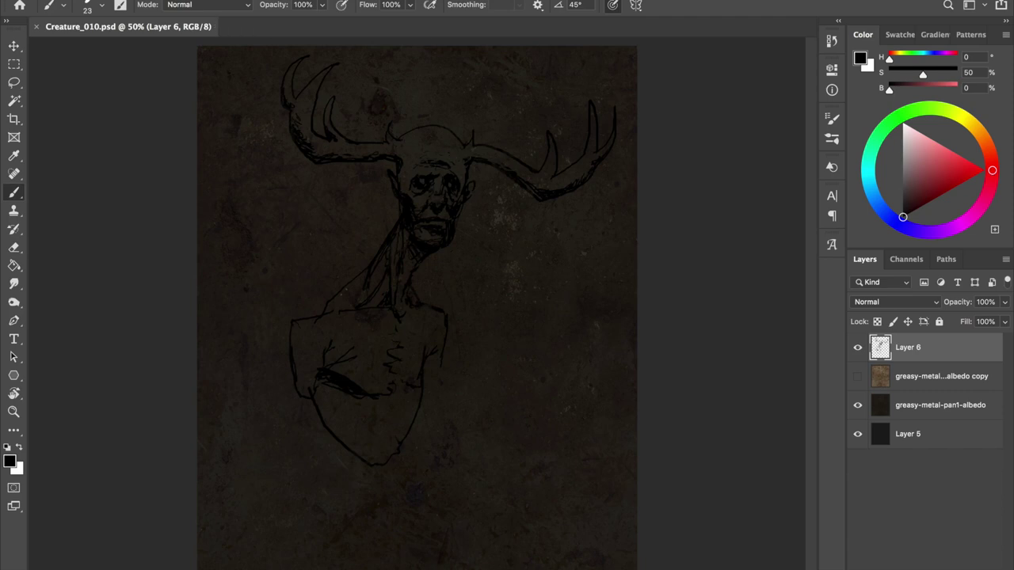
left_click(388, 165)
key("ctrl+s")
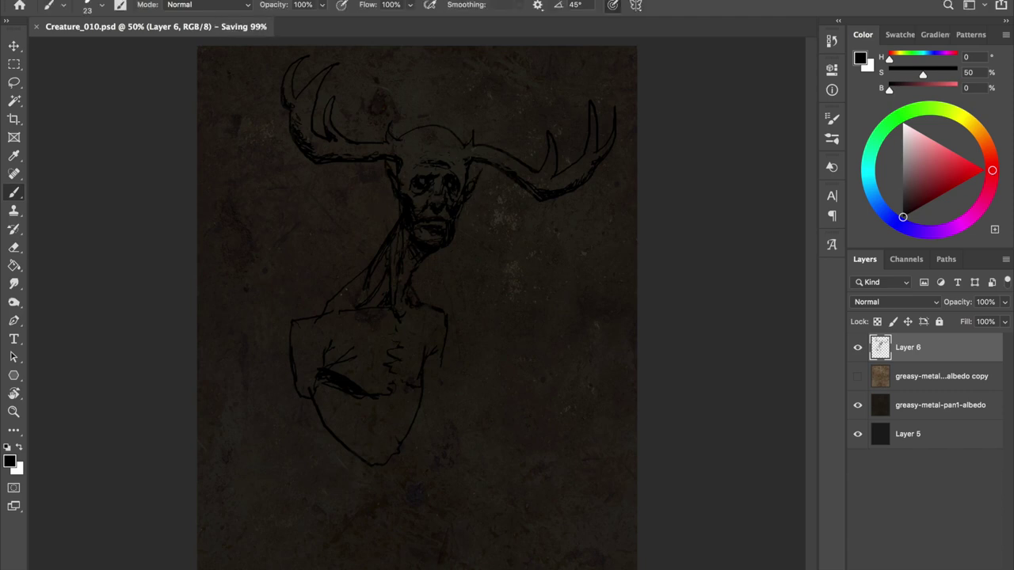
Sketch the left and right legs below the torso, plus strokes near the arm and waist
key("ctrl+s")
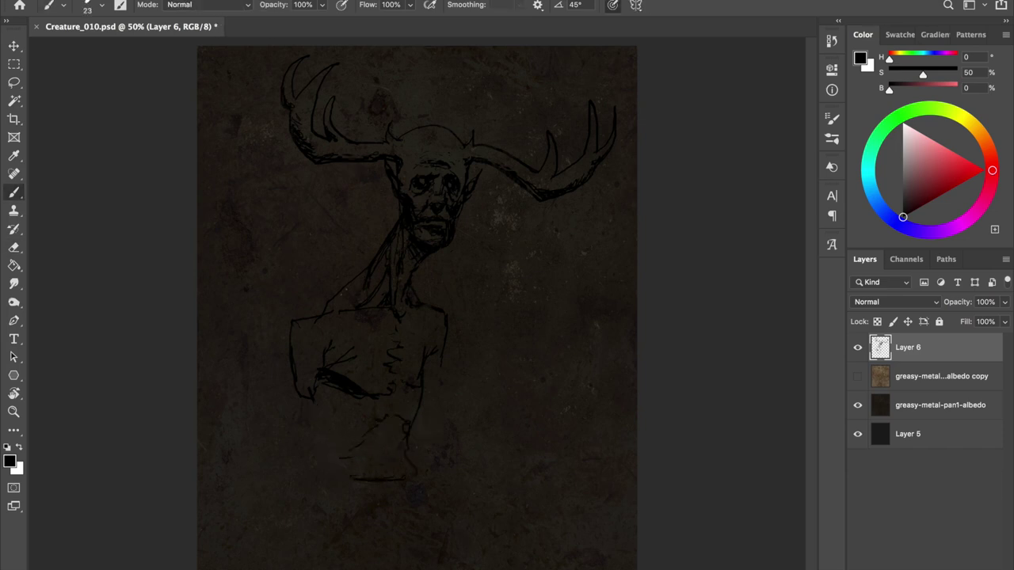
left_click_drag(310, 467, 301, 568)
left_click_drag(428, 485, 463, 568)
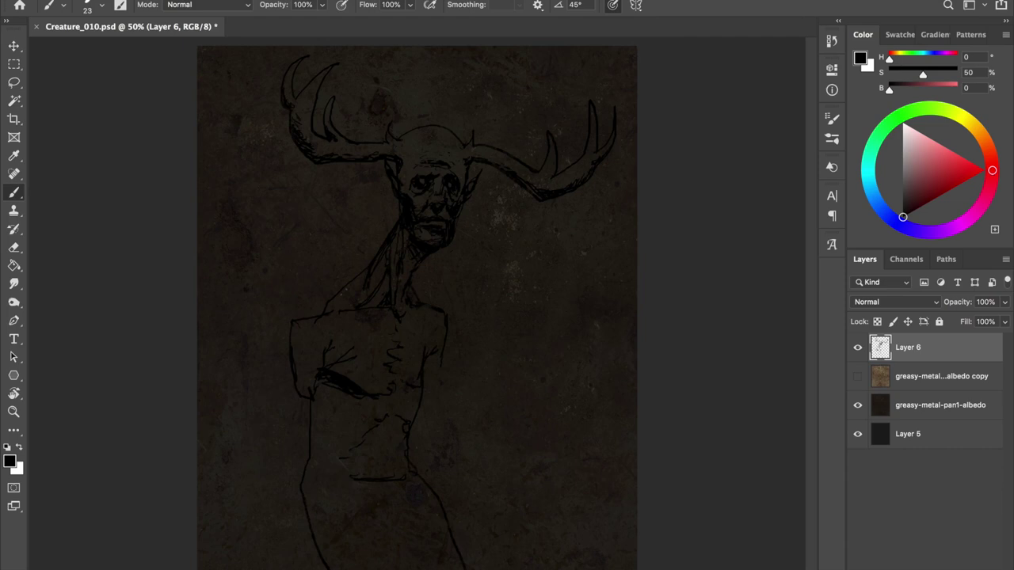
key("ctrl+s")
left_click_drag(326, 384, 333, 426)
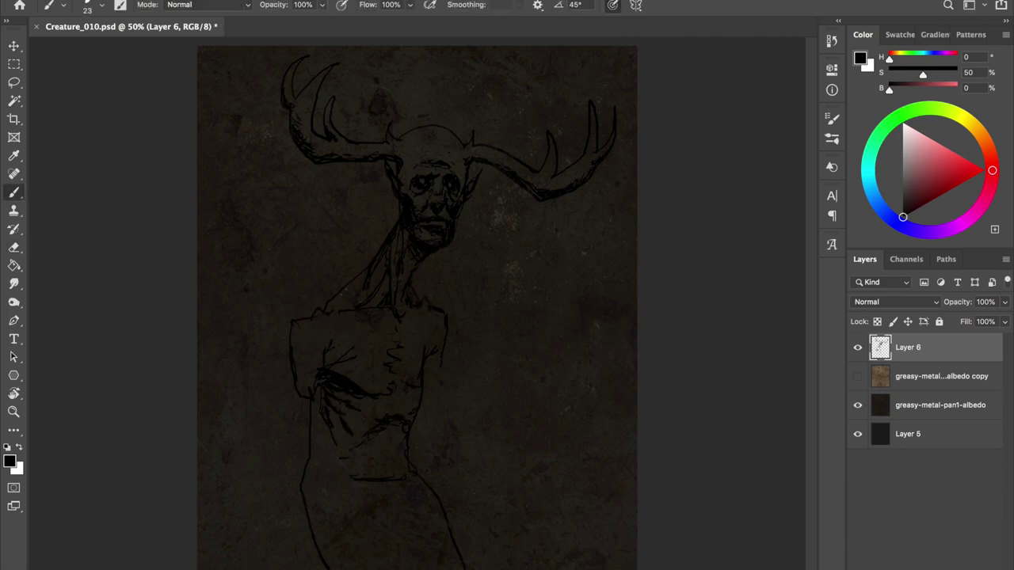
Erase the rough leg strokes and redraw a vertical leg line
key("e")
left_click_drag(388, 416, 364, 447)
left_click_drag(313, 479, 304, 569)
left_click_drag(424, 480, 443, 521)
key("b")
left_click_drag(417, 485, 413, 561)
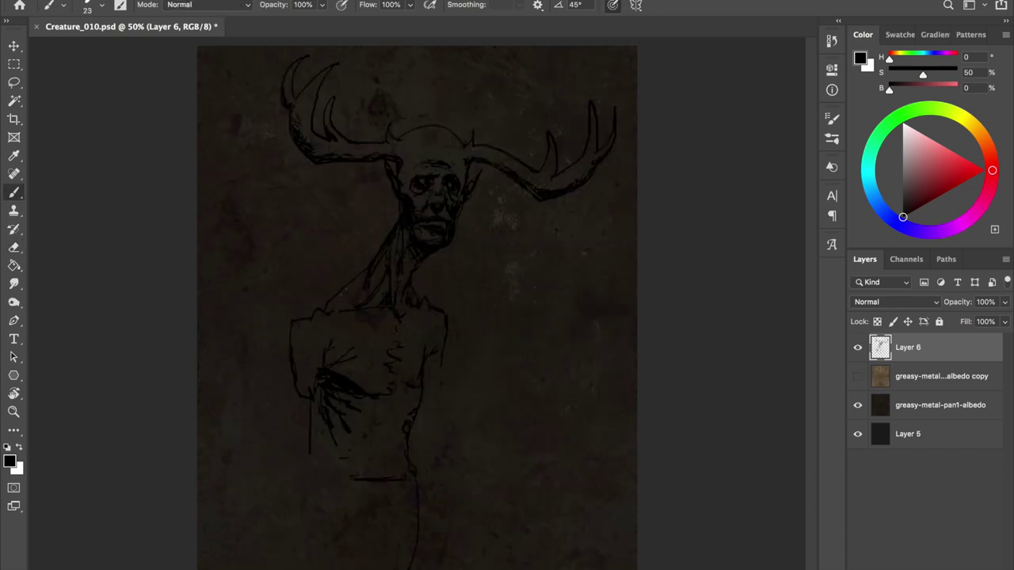
Rescale the whole sketch with Free Transform and hide the texture copy layer
key("ctrl+t")
mouse_move(278, 561)
left_mouse_down()
mouse_move(351, 473)
mouse_move(283, 555)
left_mouse_up()
key("Return")
key("ctrl+t")
key("Return")
left_click(856, 376)
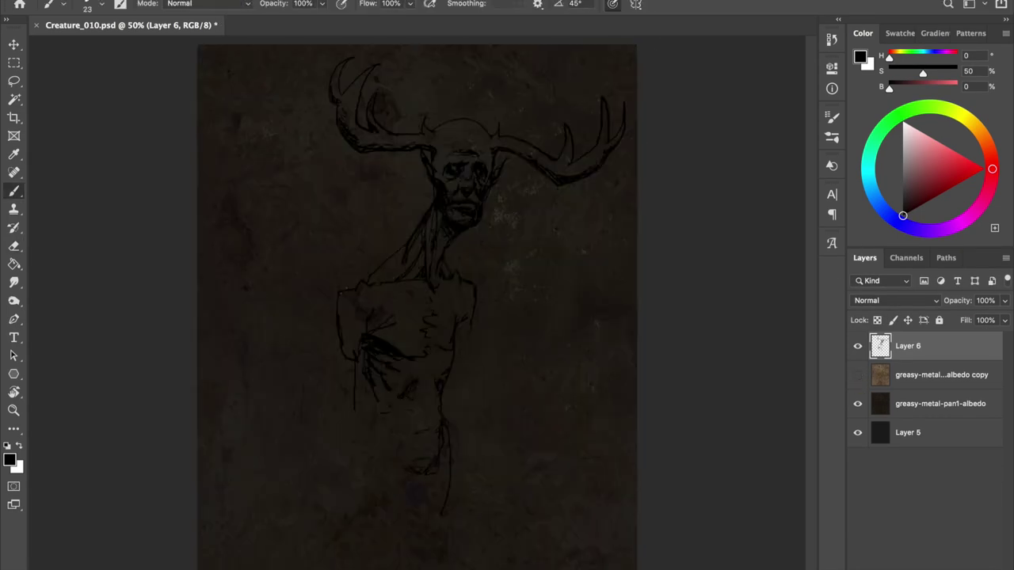
Redraw the lower leg outlines and check them with a mirrored canvas
left_click_drag(440, 514, 428, 529)
left_click_drag(347, 467, 372, 529)
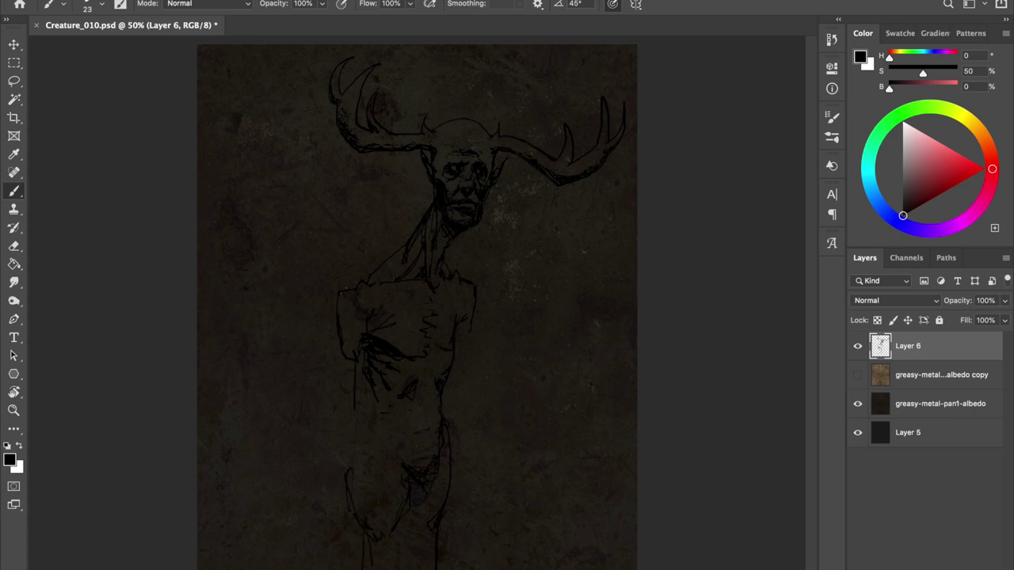
left_click_drag(412, 566, 409, 526)
mouse_move(437, 487)
left_mouse_down()
mouse_move(396, 540)
mouse_move(432, 567)
left_mouse_up()
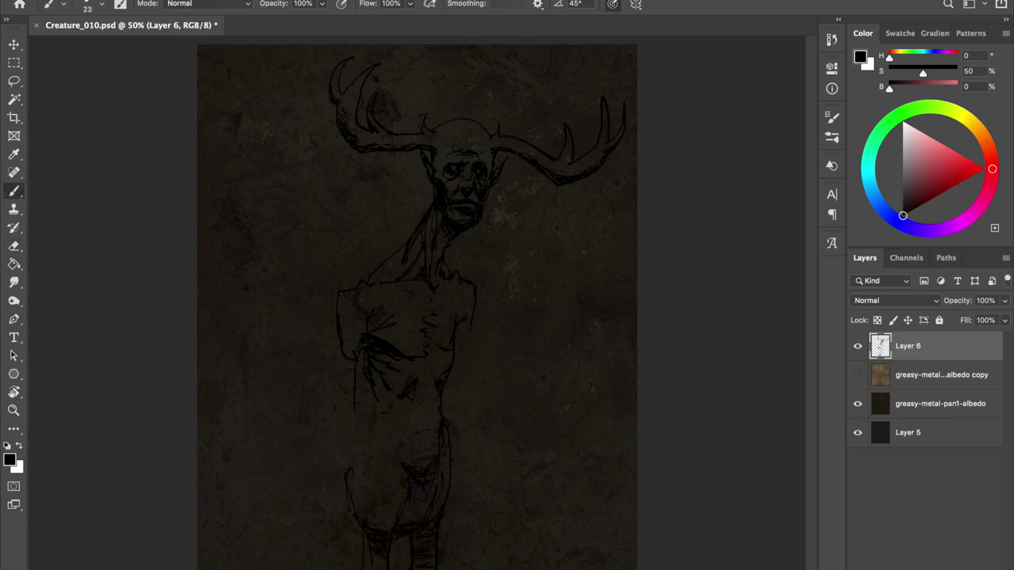
key("ctrl+s")
key("shift+h")
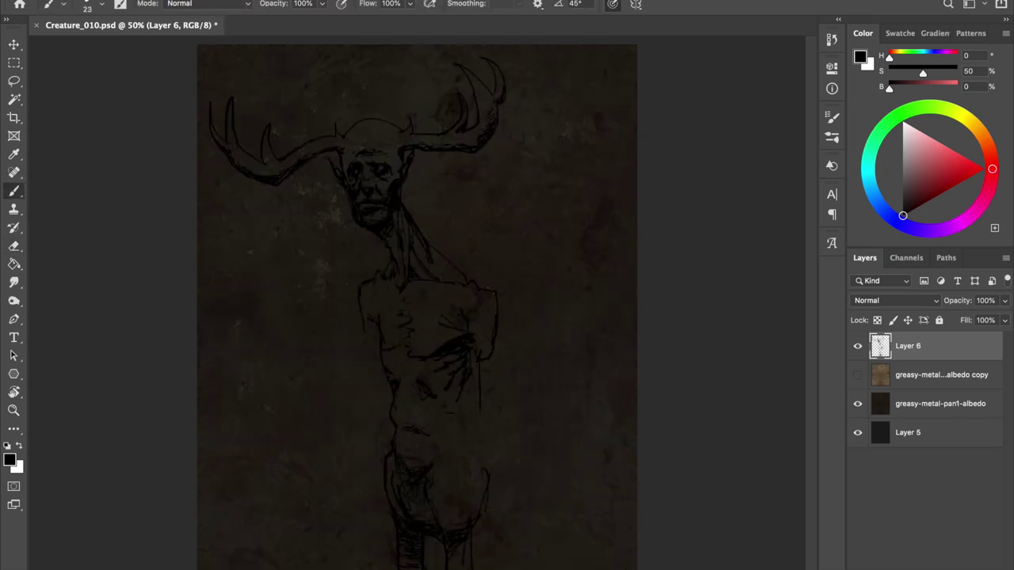
key("shift+h")
Draw the horse-like back, belly line and hindquarter limb with hatch marks, then save
left_click_drag(355, 397, 198, 383)
mouse_move(361, 529)
left_mouse_down()
mouse_move(210, 506)
mouse_move(212, 546)
left_mouse_up()
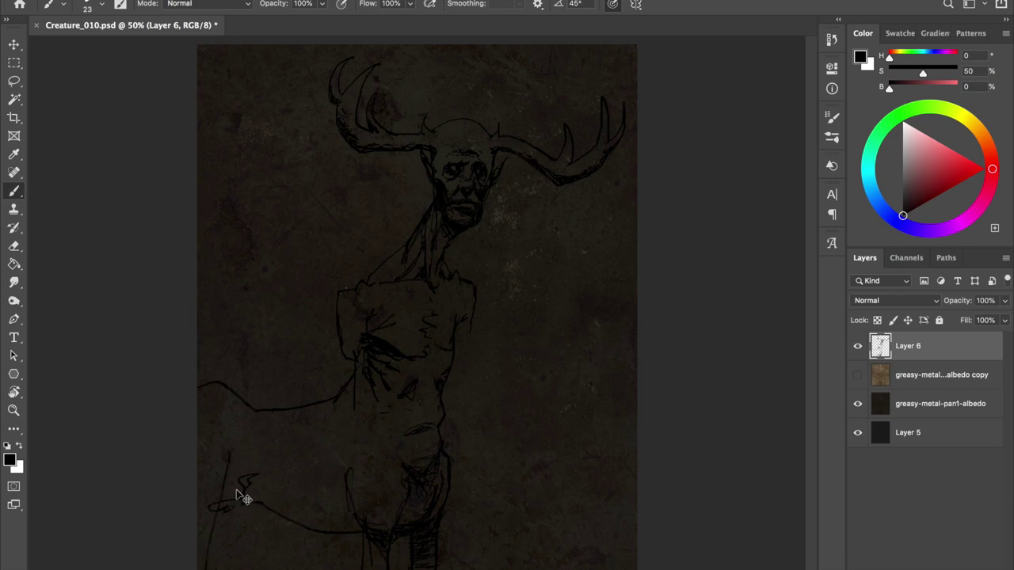
mouse_move(345, 483)
left_mouse_down()
mouse_move(287, 457)
mouse_move(341, 479)
left_mouse_up()
left_click_drag(302, 476, 302, 494)
left_click_drag(316, 481, 316, 507)
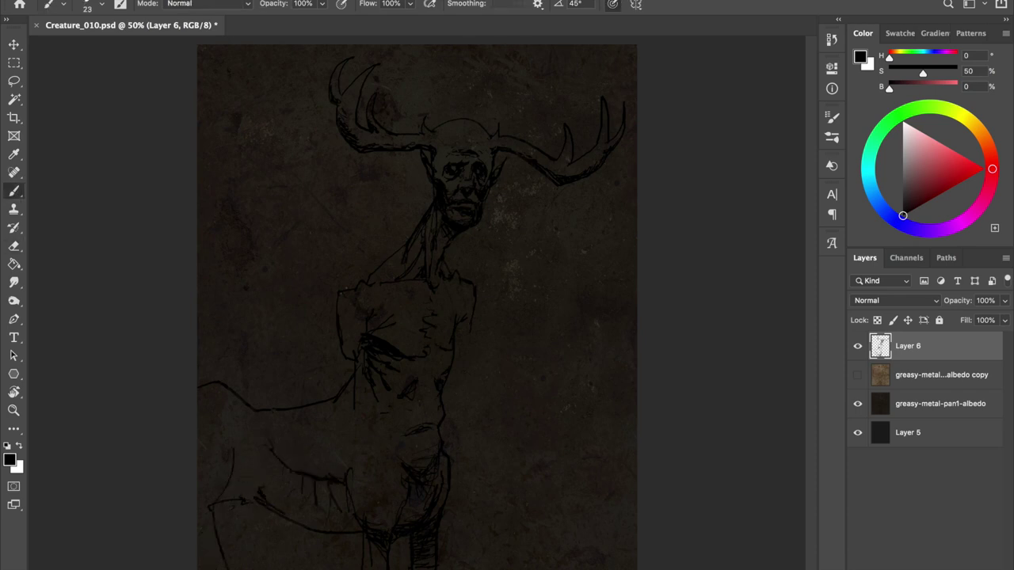
key("ctrl+s")
Hatch the chest, erase stray lower-body lines, and extend the back and lower-left lines
left_click_drag(369, 355, 428, 329)
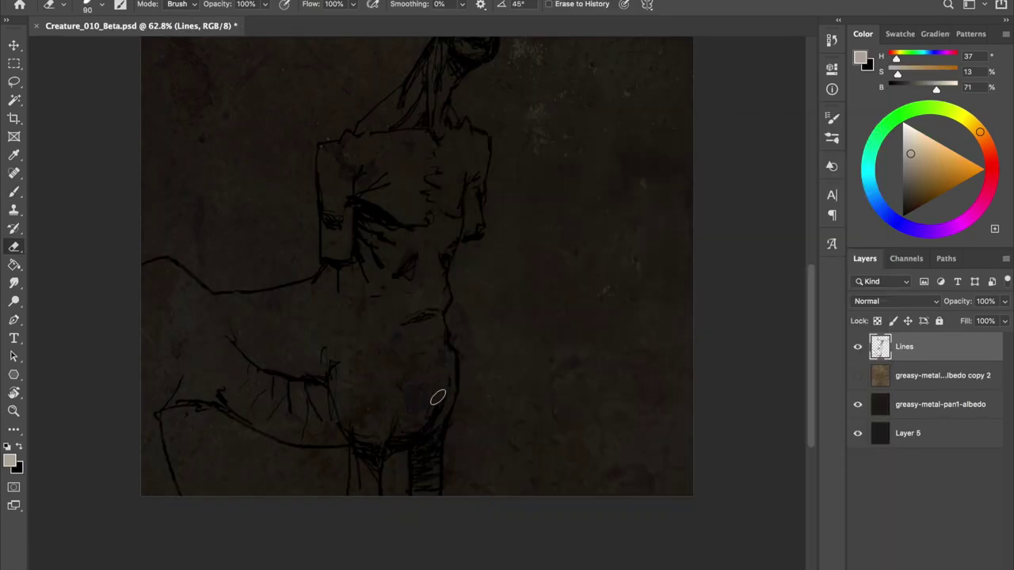
mouse_move(437, 396)
left_mouse_down()
mouse_move(346, 327)
mouse_move(179, 387)
mouse_move(162, 475)
left_mouse_up()
key("b")
key("d")
left_click_drag(209, 293, 174, 290)
mouse_move(175, 404)
left_mouse_down()
mouse_move(156, 411)
mouse_move(178, 492)
left_mouse_up()
Erase small stray marks, add short strokes beside the hatching, and curve the right hip
key("e")
left_click_drag(319, 348, 325, 357)
left_click_drag(330, 407, 335, 419)
key("b")
key("e")
key("b")
left_click_drag(426, 379, 414, 433)
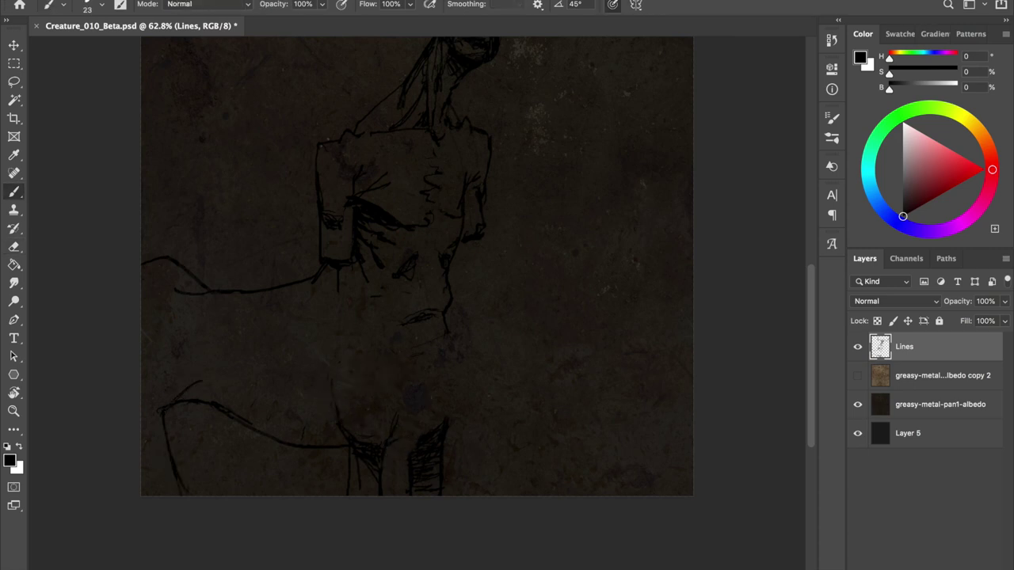
left_click_drag(440, 391, 437, 418)
key("e")
key("b")
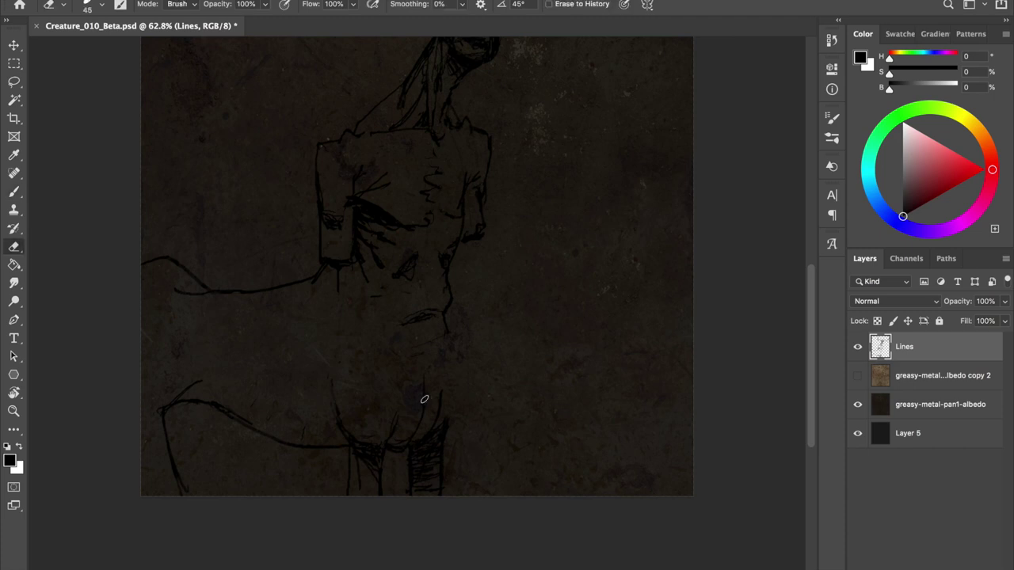
left_click_drag(448, 334, 448, 413)
Add short strokes near the hip and on the lower torso
key("e")
key("b")
key("e")
key("b")
left_click_drag(319, 404, 340, 421)
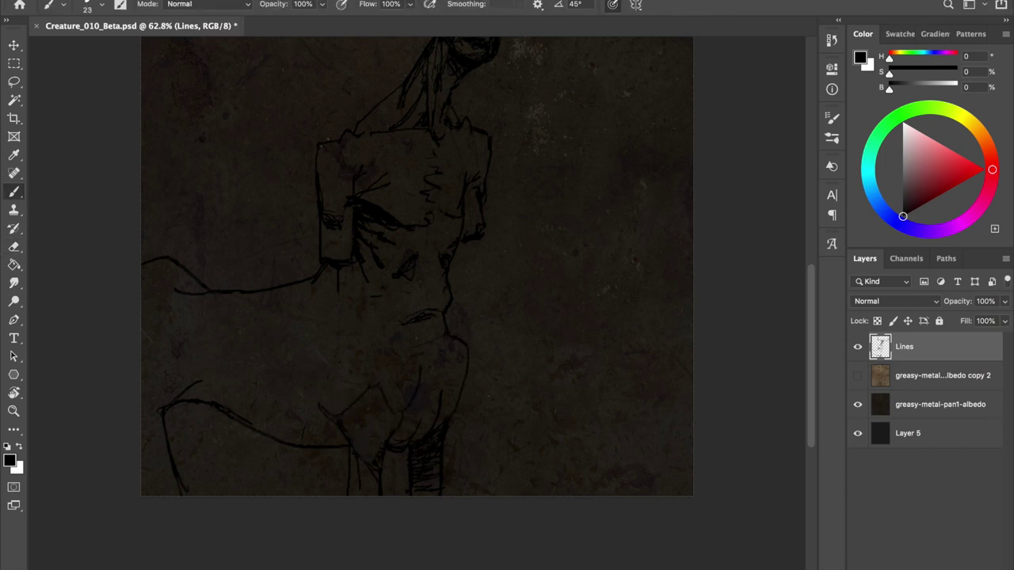
left_click_drag(361, 399, 382, 385)
key("e")
key("b")
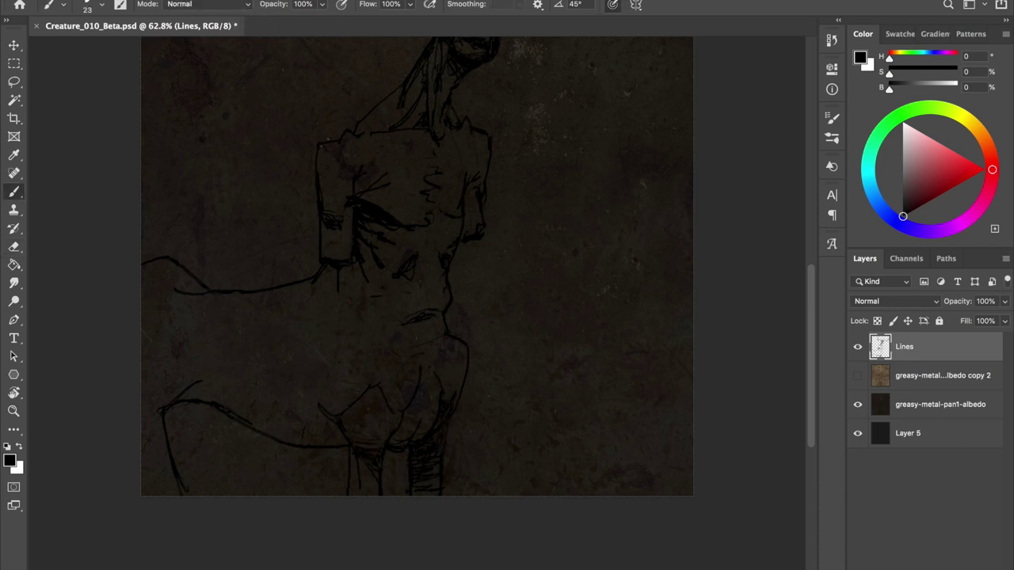
Consult the horse reference and draw jagged rib-like strokes across the lower body
key("super+Tab")
key("super+Tab")
key("super+Tab")
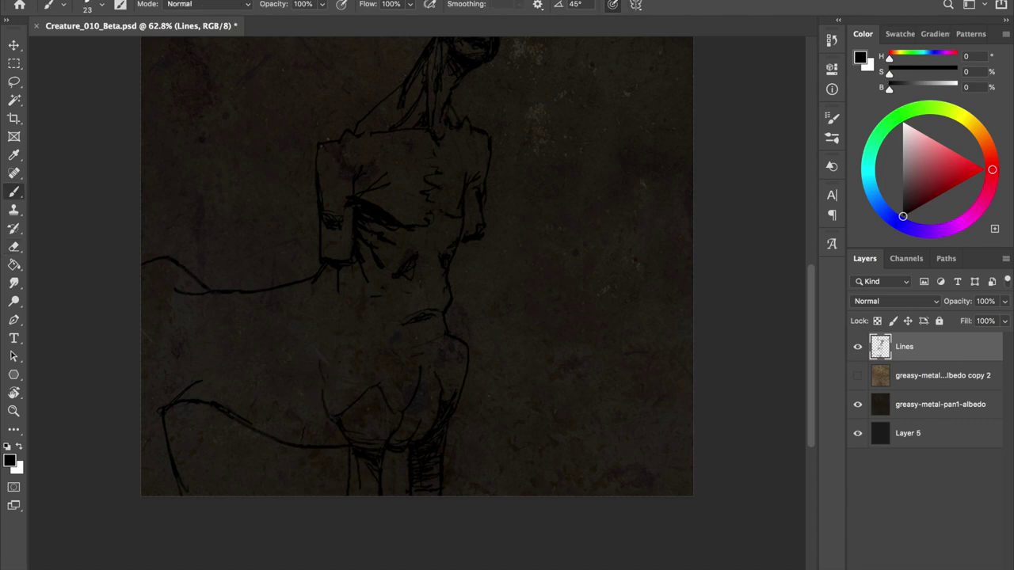
left_click_drag(315, 363, 325, 391)
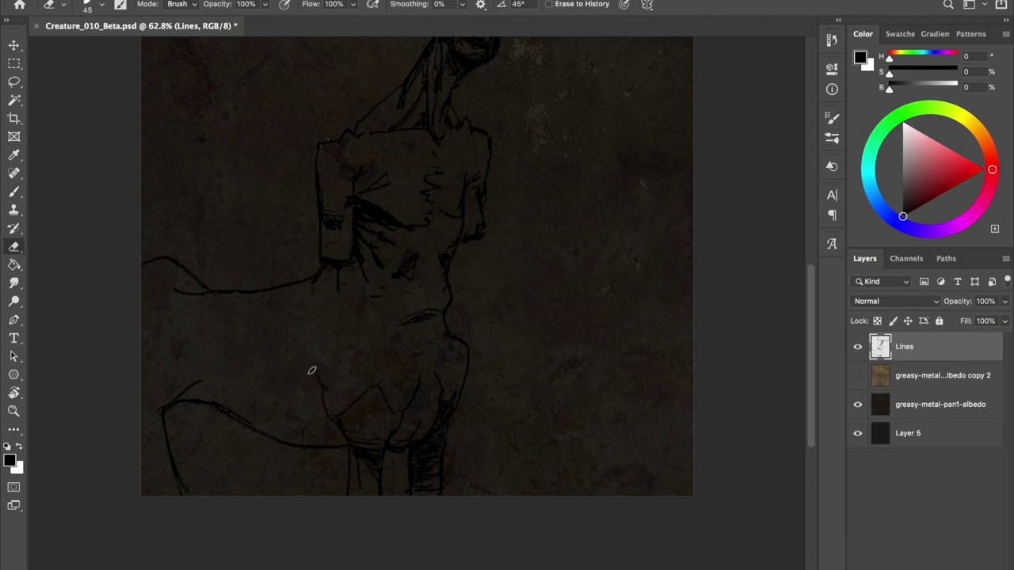
mouse_move(242, 342)
left_mouse_down()
mouse_move(320, 396)
mouse_move(280, 408)
left_mouse_up()
left_click_drag(285, 388, 291, 409)
key("super+Tab")
Undo the lower-left strokes, draw a line down the left edge, and erase lines near the belly
key("super+Tab")
mouse_move(169, 366)
left_mouse_down()
mouse_move(230, 416)
mouse_move(167, 426)
mouse_move(176, 411)
left_mouse_up()
key("super+Tab")
key("super+Tab")
left_click_drag(221, 341, 247, 347)
key("super+Tab")
key("super+Tab")
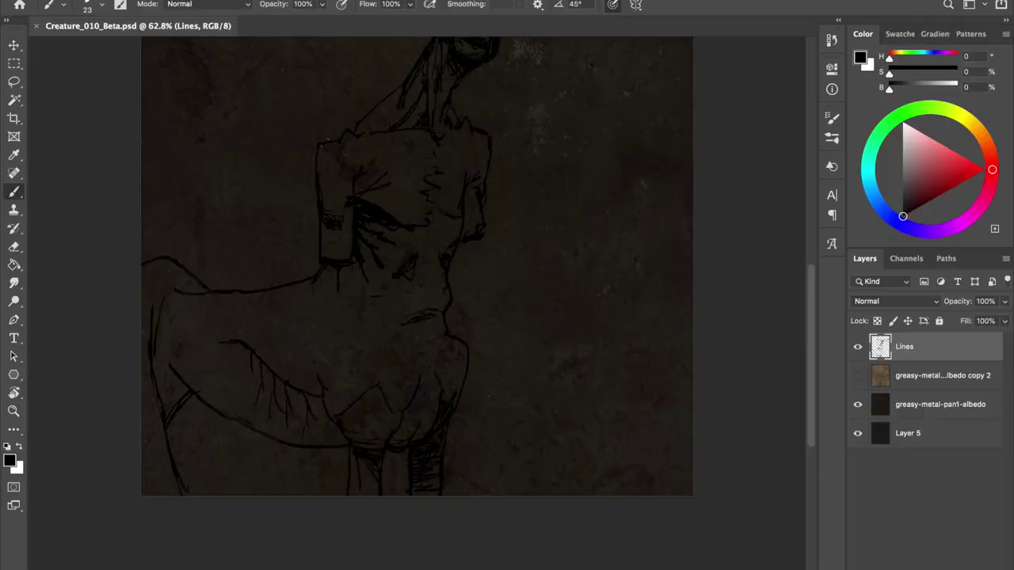
key("super+z")
left_click_drag(160, 406, 149, 494)
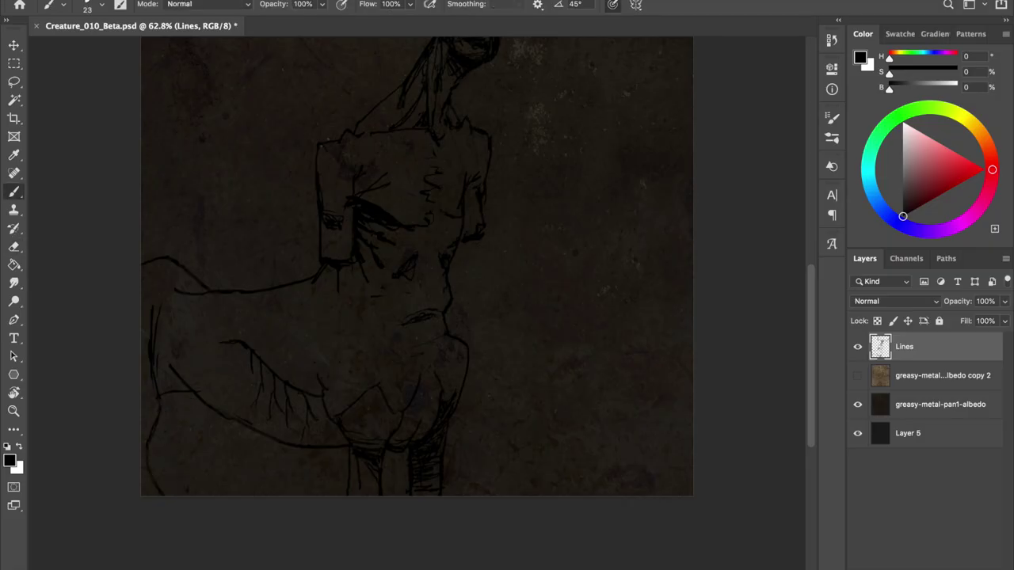
key("super+Tab")
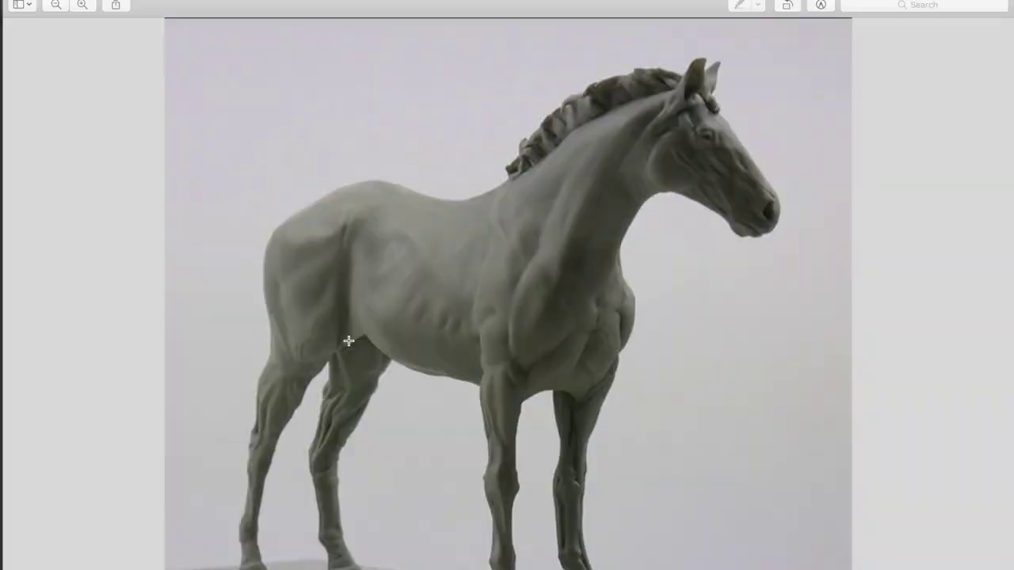
key("super+Tab")
left_click_drag(353, 338, 353, 367)
key("b")
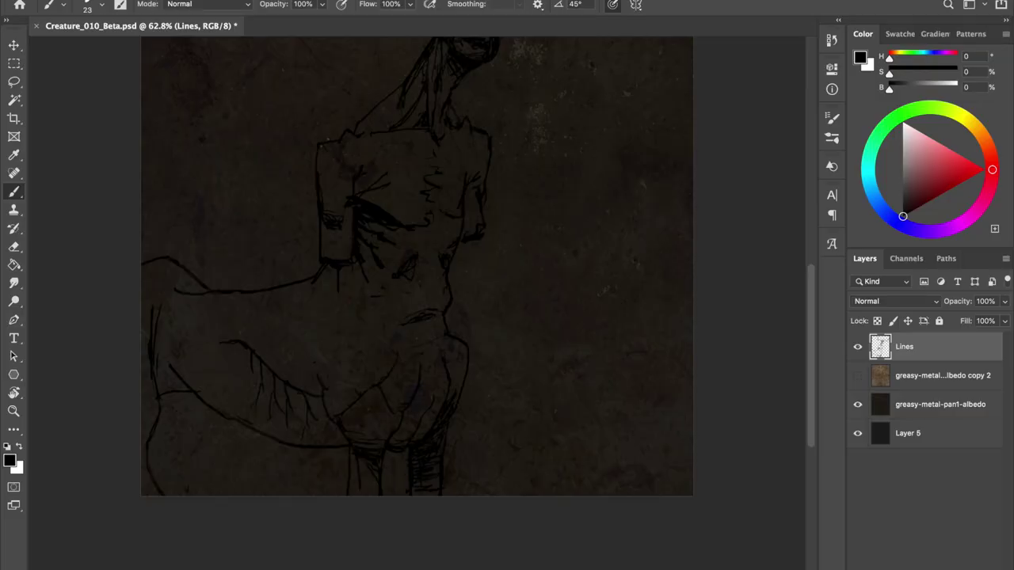
Lasso-select part of the sketch, shift it into place, and save the drawing
key("ctrl+s")
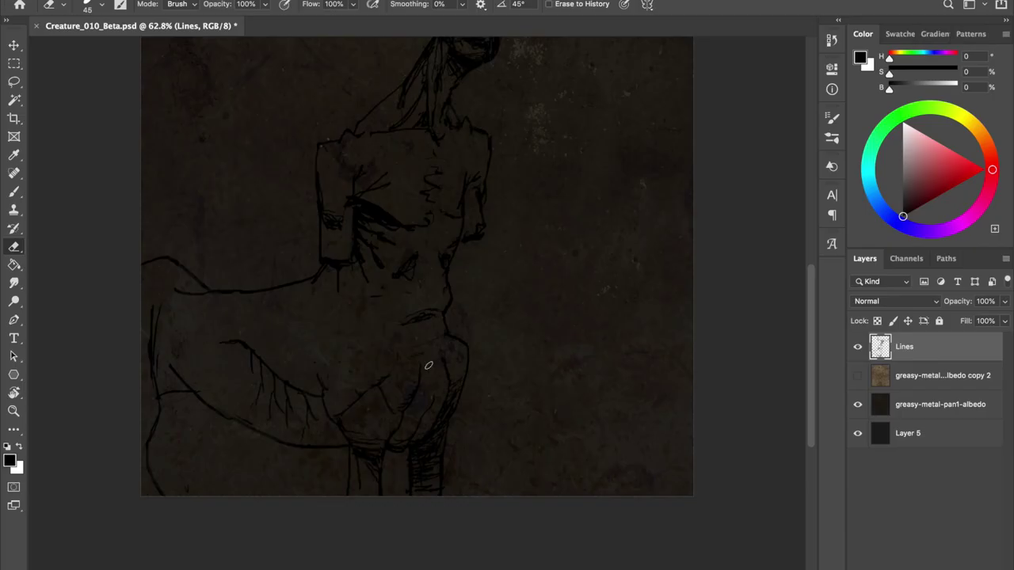
key("e")
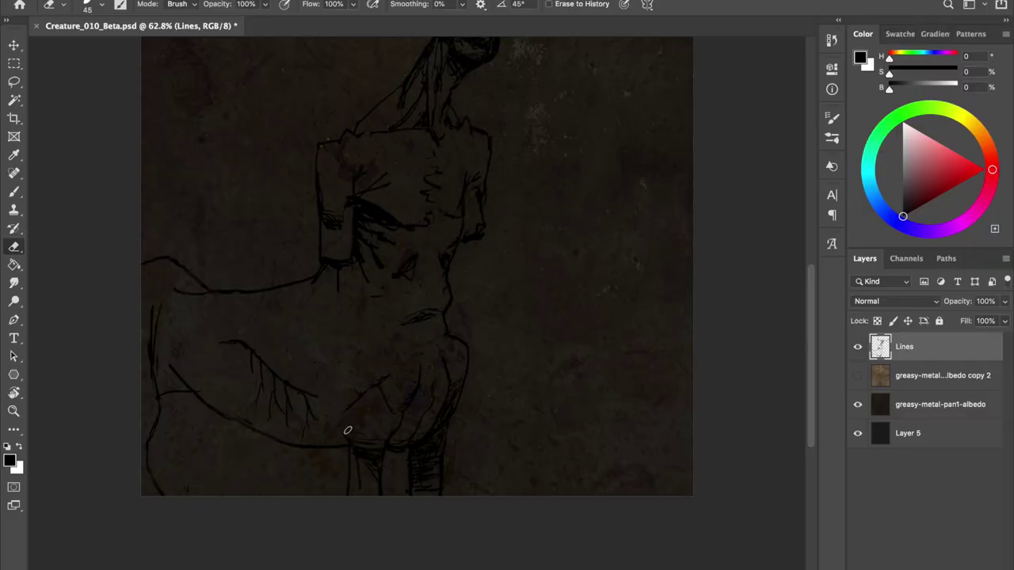
key("b")
key("ctrl+s")
key("e")
key("l")
mouse_move(389, 340)
left_mouse_down()
mouse_move(355, 396)
mouse_move(438, 344)
left_mouse_up()
key("v")
key("b")
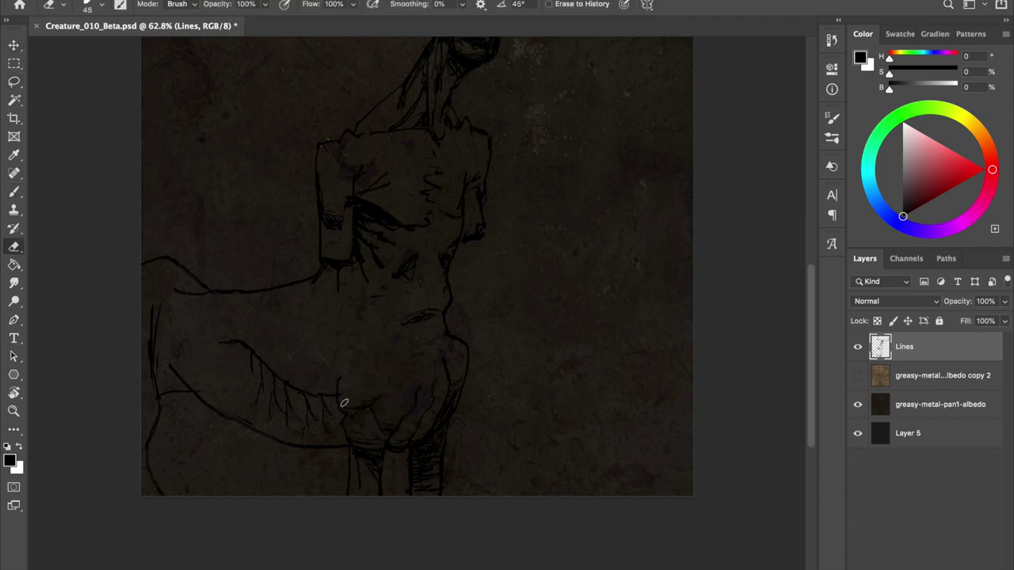
key("ctrl+s")
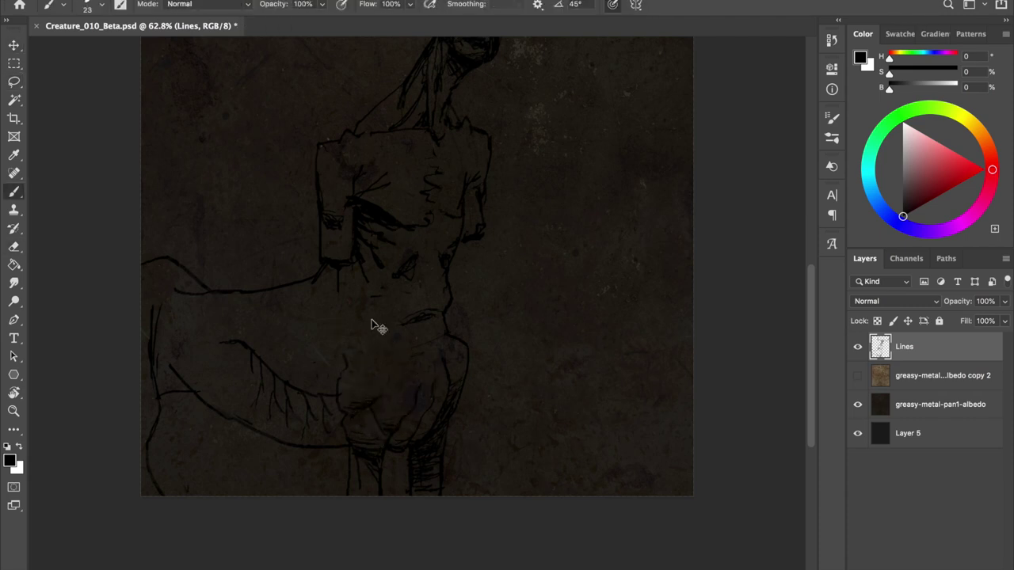
key("ctrl+s")
Check the horse reference and erase the old rib hatching under the back curve
key("super+Tab")
key("e")
left_click_drag(149, 435, 177, 483)
left_click_drag(264, 403, 278, 377)
key("b")
Redraw a darker rib arc with short downward hatch strokes, then save
mouse_move(221, 334)
left_mouse_down()
mouse_move(331, 394)
mouse_move(291, 418)
left_mouse_up()
left_click_drag(299, 385, 307, 418)
left_click_drag(230, 353, 233, 382)
left_click_drag(243, 361, 247, 393)
left_click_drag(230, 349, 335, 401)
left_click_drag(322, 397, 327, 423)
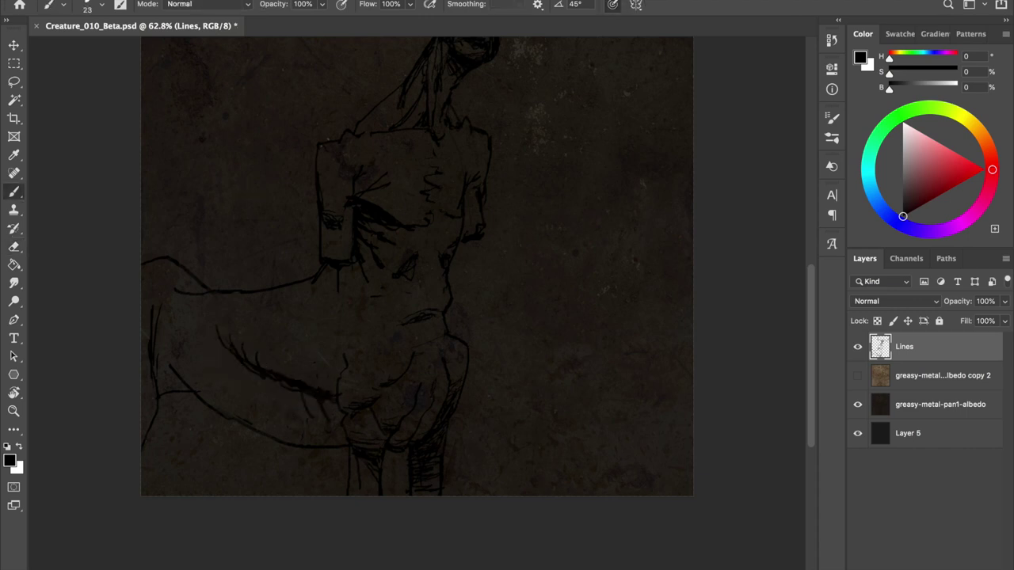
left_click_drag(284, 386, 285, 418)
left_click_drag(265, 379, 267, 400)
key("e")
key("b")
key("ctrl+s")
scroll(536, 283, "up", 2)
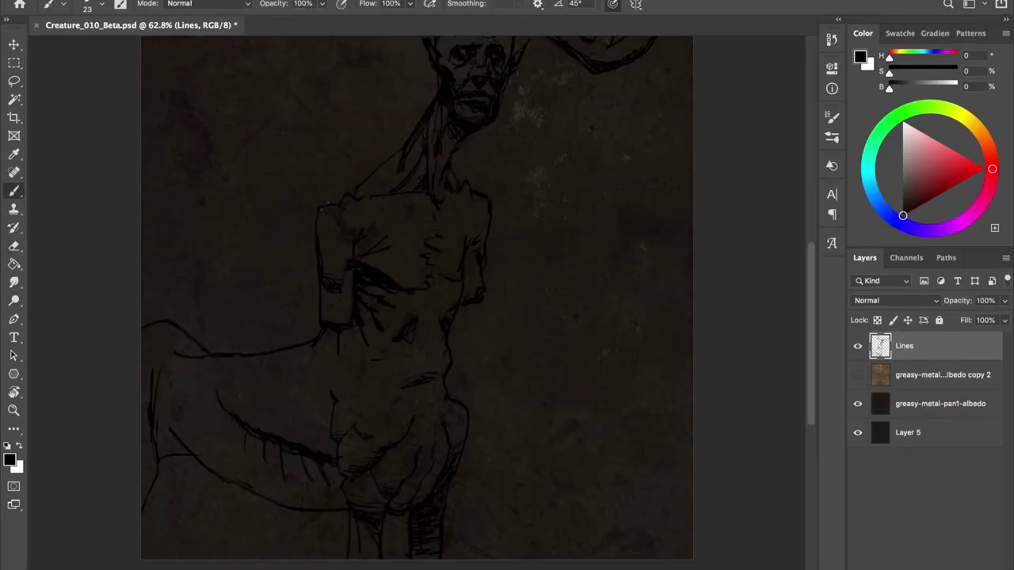
Draw a curve joining the strokes at the left of the horse body and save
scroll(360, 368, "left", 2)
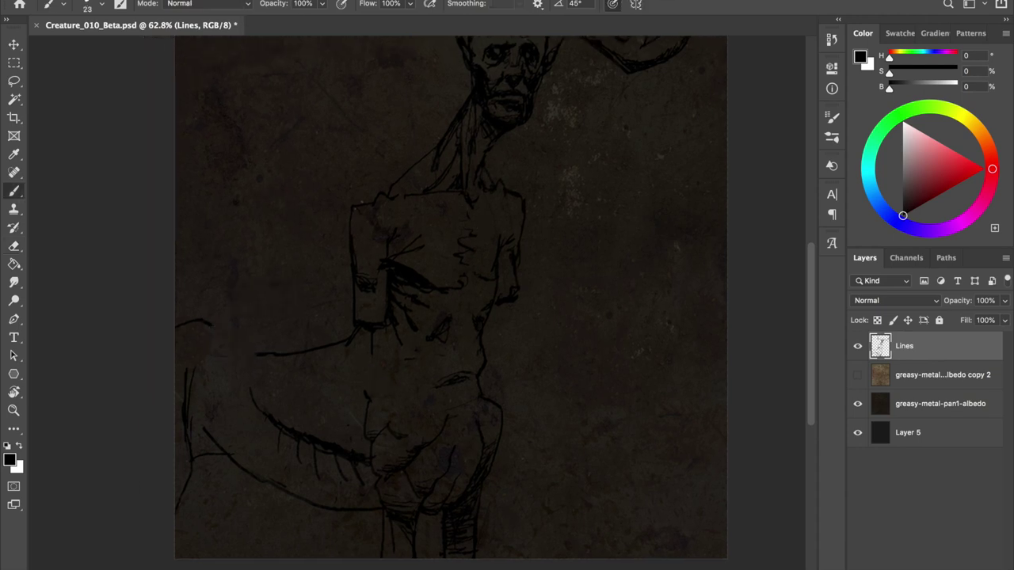
left_click_drag(210, 325, 257, 353)
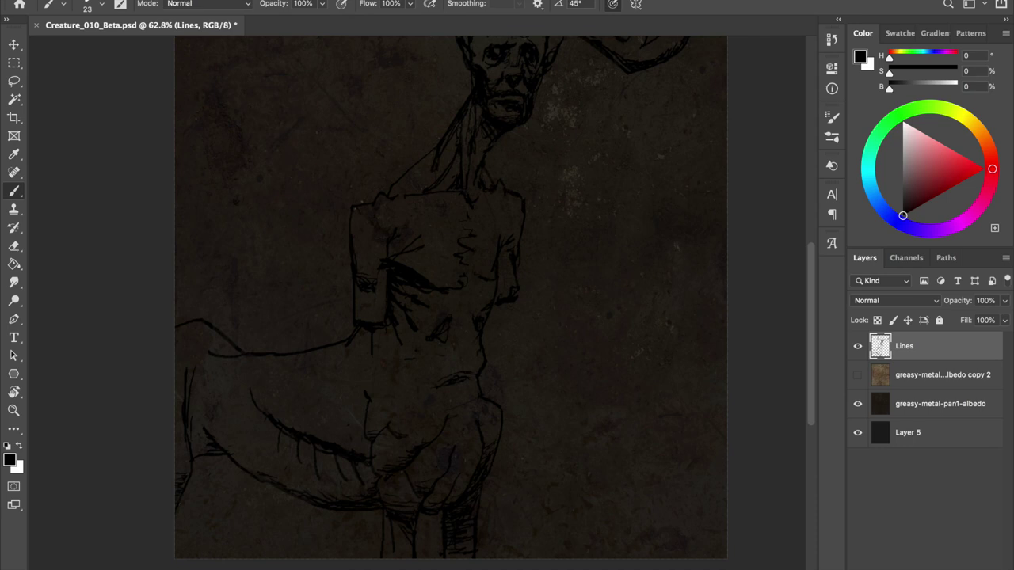
key("ctrl+s")
scroll(451, 301, "down", 2)
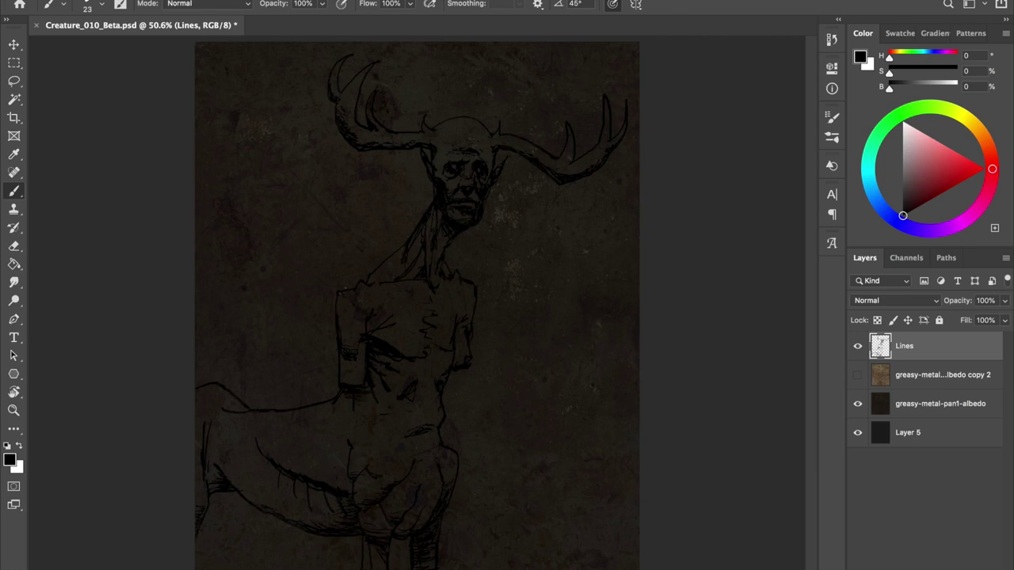
Alternate between Brush and Eraser while reviewing the neck, and save again
key("e")
key("b")
key("e")
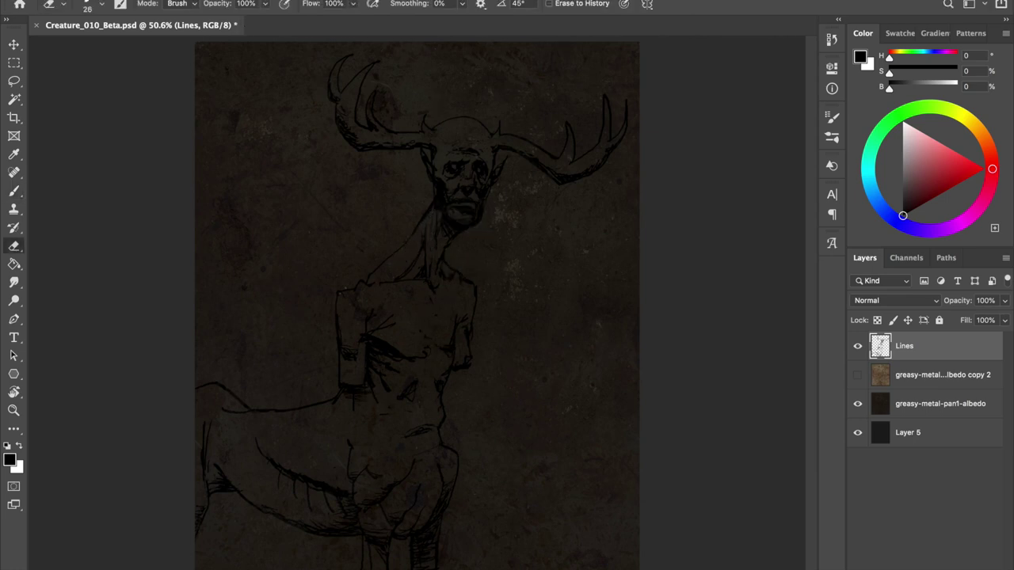
key("b")
scroll(417, 318, "up", 2)
key("e")
key("b")
key("e")
key("b")
key("e")
key("ctrl+s")
key("b")
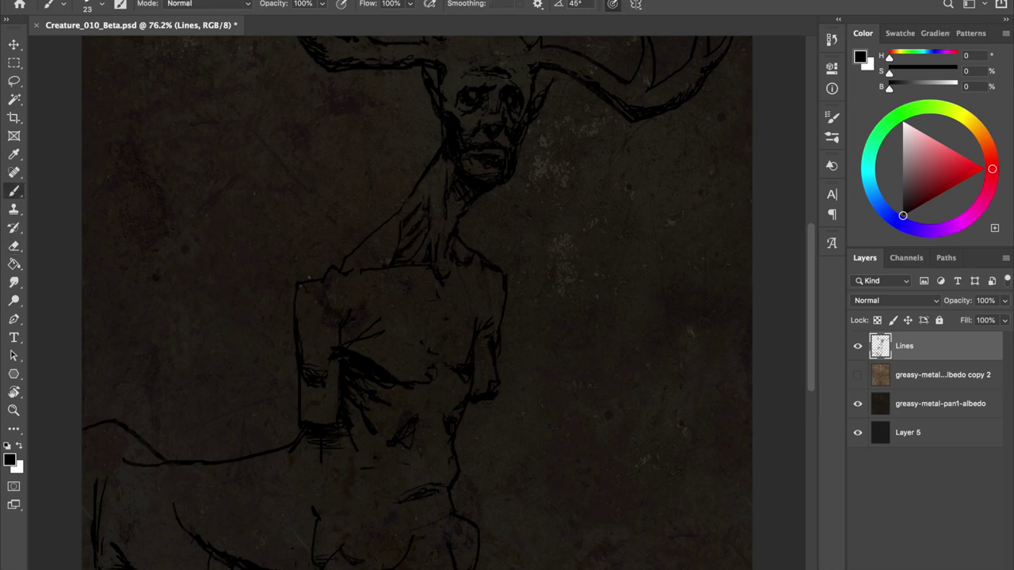
Save, then add two horizontal hatch strokes across the chest
key("e")
key("ctrl+s")
key("b")
key("e")
key("b")
left_click_drag(342, 285, 372, 285)
left_click_drag(339, 291, 374, 291)
Save the drawing and add two short dark strokes on the chest
key("e")
key("b")
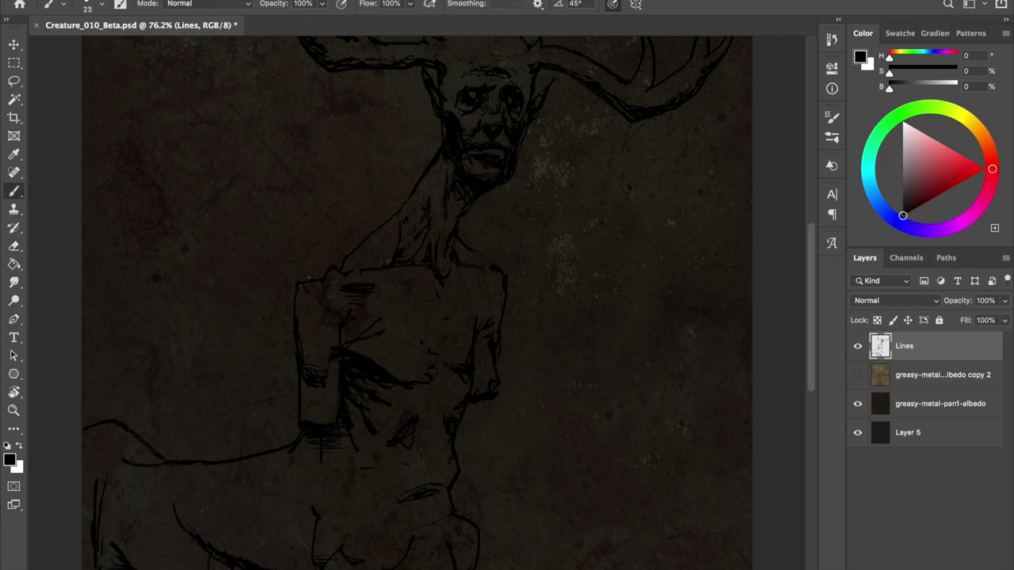
key("e")
key("b")
key("e")
key("b")
key("ctrl+s")
left_click_drag(434, 296, 447, 292)
left_click_drag(447, 333, 426, 332)
Save and pan the canvas to bring the neck and head into view
key("e")
key("ctrl+s")
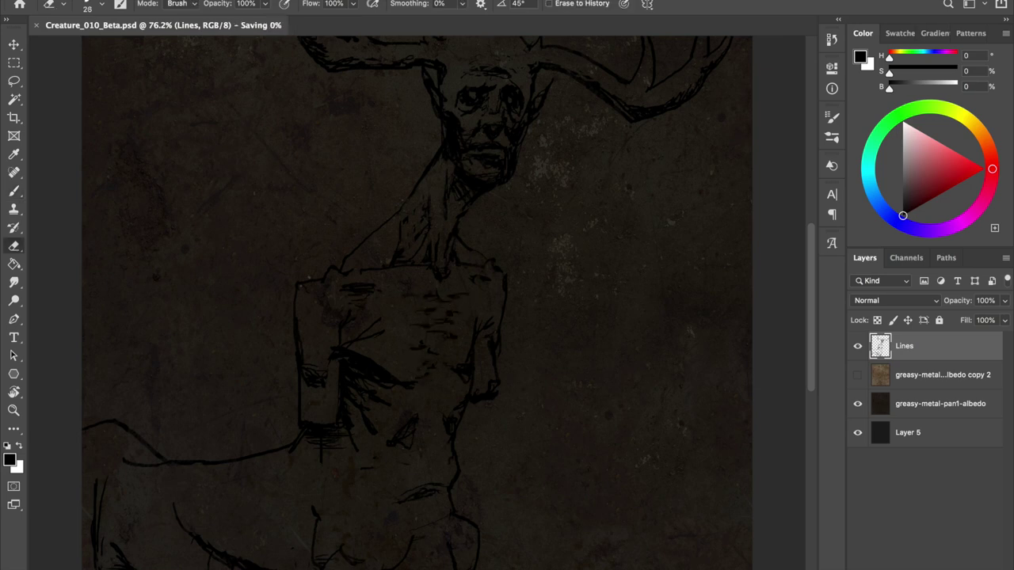
key("b")
left_click_drag(427, 415, 427, 482)
mouse_move(419, 375)
left_mouse_down()
mouse_move(426, 392)
mouse_move(439, 332)
left_mouse_up()
key("e")
key("ctrl+s")
key("b")
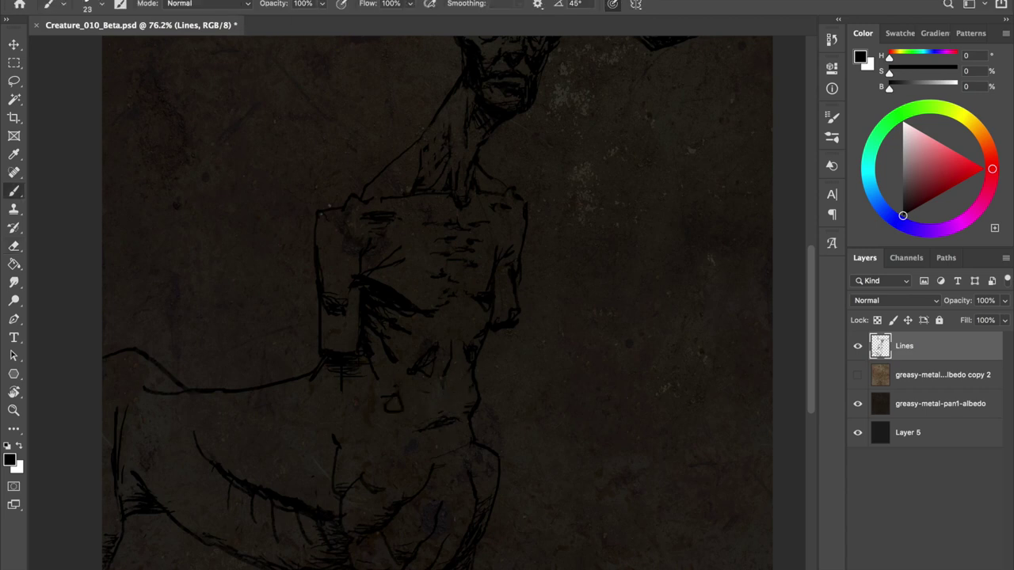
scroll(424, 312, "down", 1)
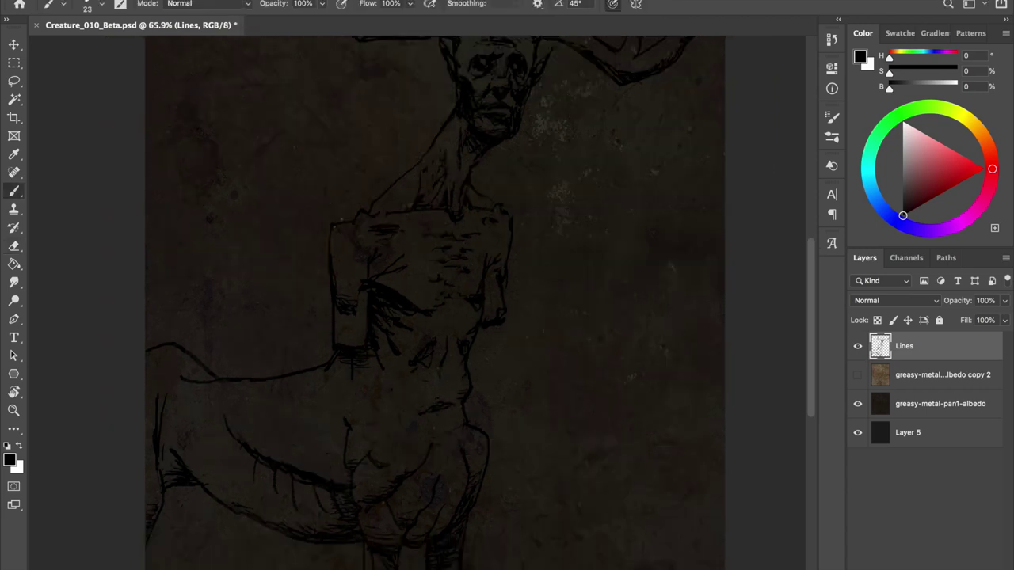
scroll(388, 212, "up", 3)
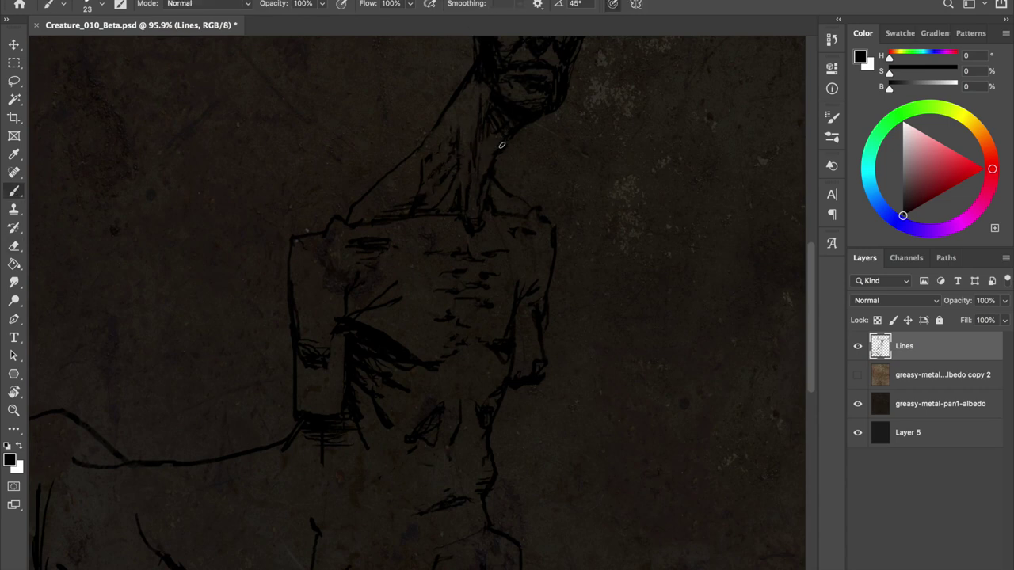
Add a dark neck hatch stroke, flip the canvas to check it, save, and zoom out
left_click_drag(483, 171, 503, 146)
key("ctrl+shift+h")
key("ctrl+s")
key("ctrl+shift+h")
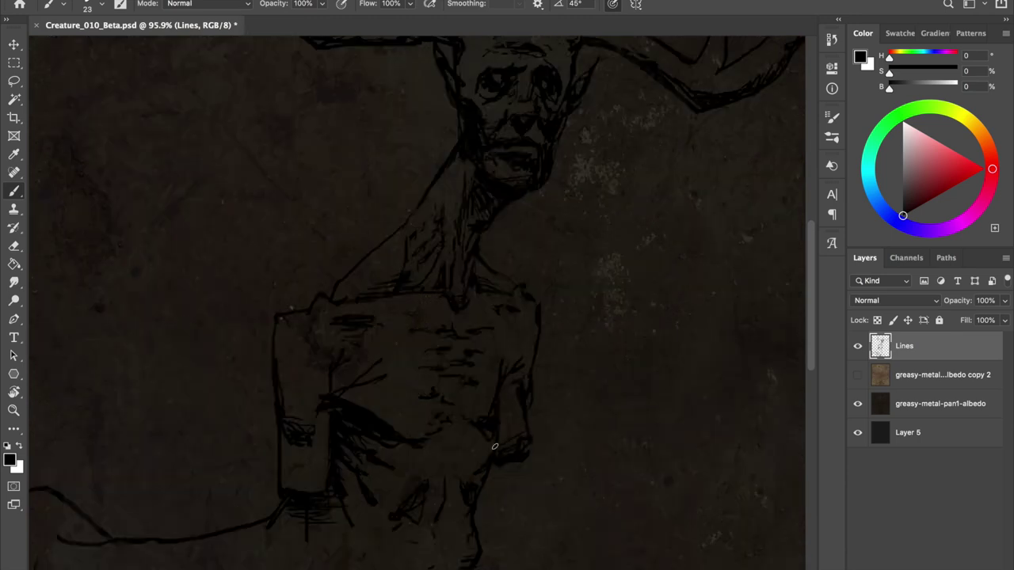
key("ctrl+s")
key("ctrl+minus")
key("ctrl+minus")
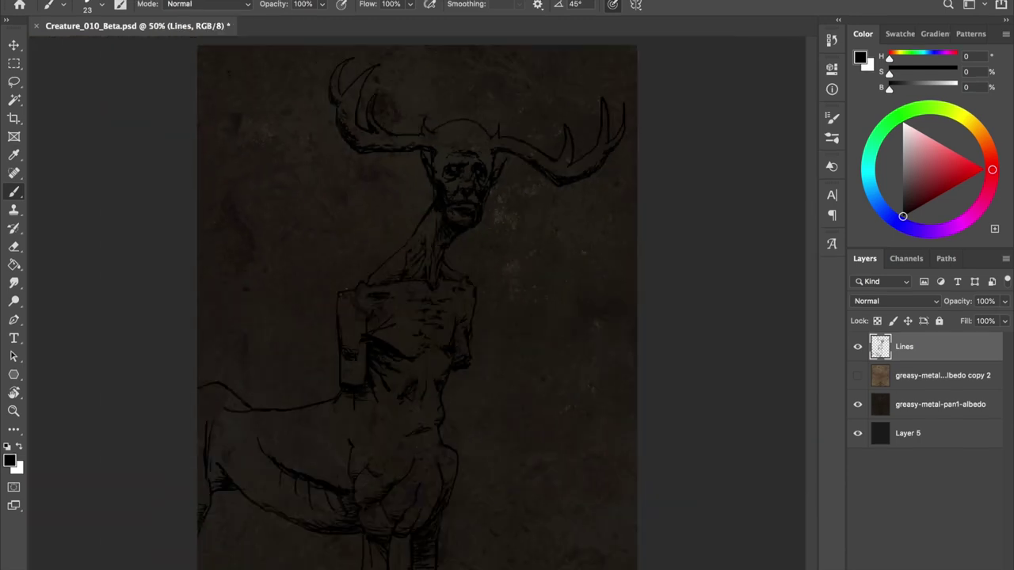
Redraw the centaur's back line from the left canvas edge, undoing each unsatisfying try
key("ctrl+z")
left_click_drag(228, 374, 339, 390)
key("ctrl+z")
left_click_drag(198, 378, 341, 392)
key("ctrl+z")
left_click_drag(199, 370, 339, 392)
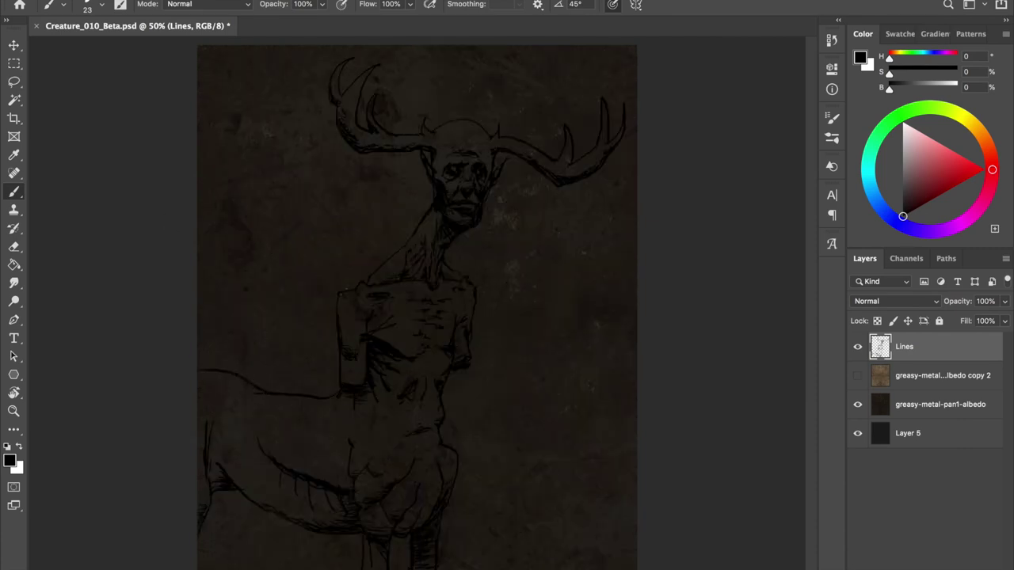
Try shorter and edge-to-torso versions of the back line, then save the file
key("ctrl+z")
left_click_drag(258, 399, 339, 395)
key("ctrl+z")
mouse_move(199, 370)
left_mouse_down()
mouse_move(339, 392)
mouse_move(198, 380)
left_mouse_up()
key("ctrl+z")
key("ctrl+s")
Alternate between Brush and Eraser to touch up lines, saving again
key("e")
key("b")
key("e")
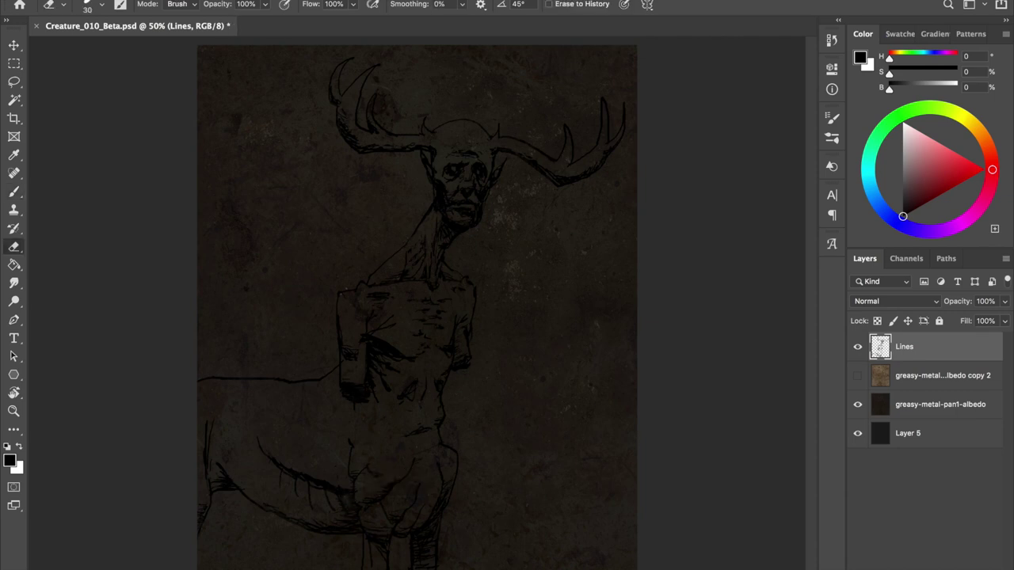
key("b")
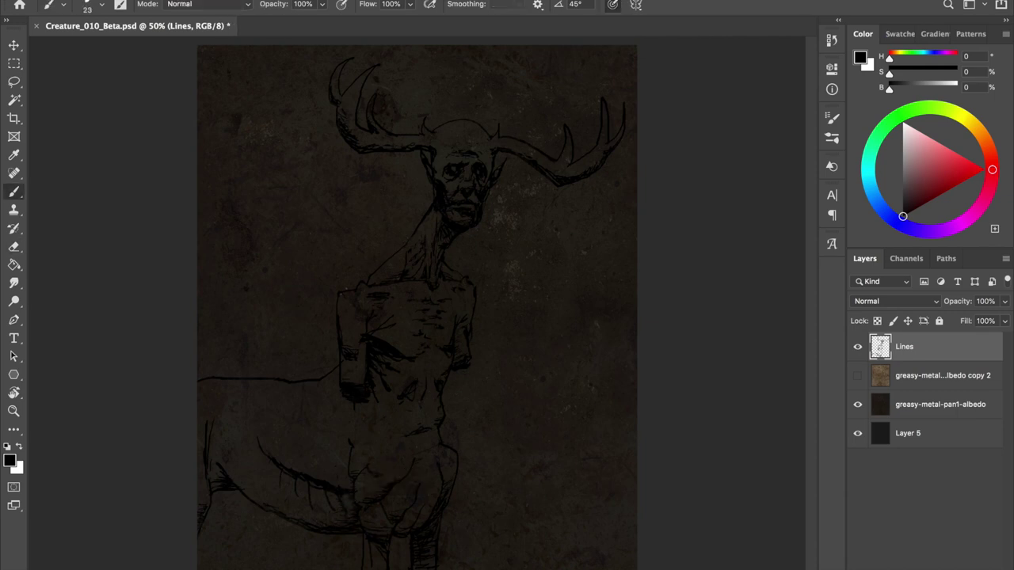
key("ctrl+s")
key("l")
Rework the lower left leg lines and erase stray leg strokes
mouse_move(204, 407)
left_mouse_down()
mouse_move(265, 480)
mouse_move(231, 515)
left_mouse_up()
key("v")
key("b")
key("e")
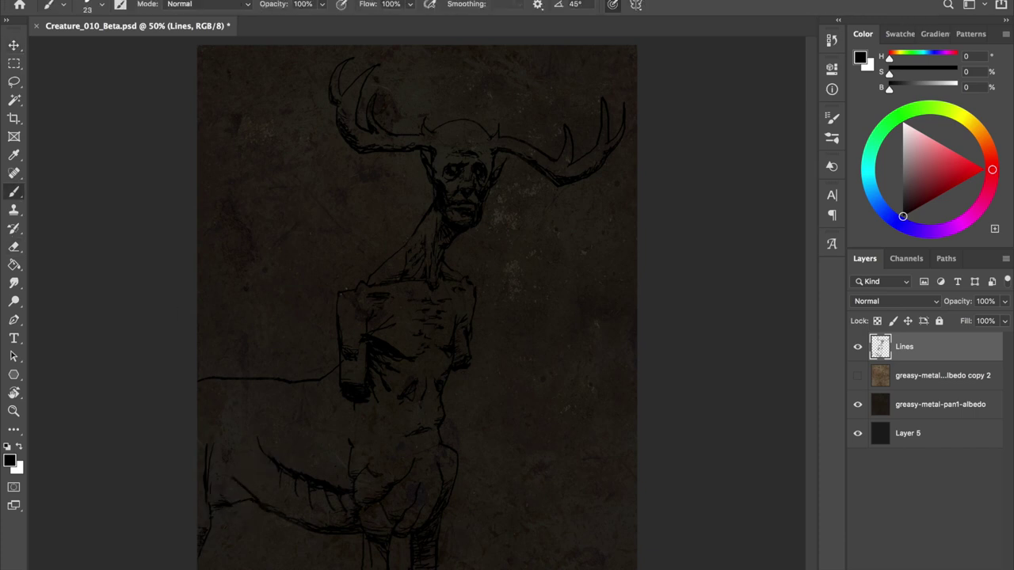
key("b")
Mirror the view to check the drawing, flip it back to normal, and save
key("e")
key("h")
key("ctrl+s")
key("b")
key("h")
key("e")
key("h")
key("h")
key("b")
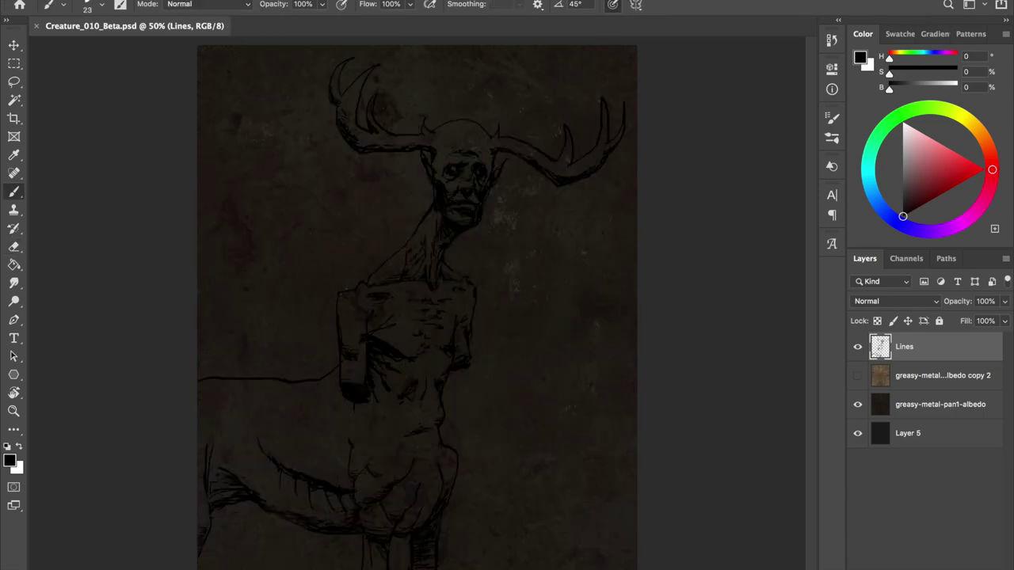
Erase a small stray stroke on the torso, check it mirrored, and save
key("e")
left_click_drag(387, 350, 399, 346)
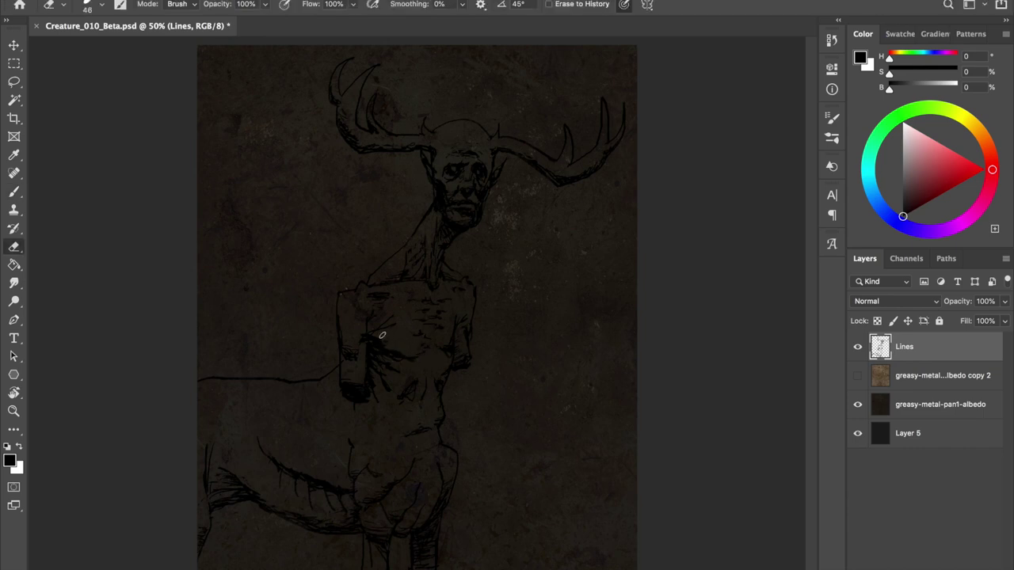
key("h")
key("b")
key("h")
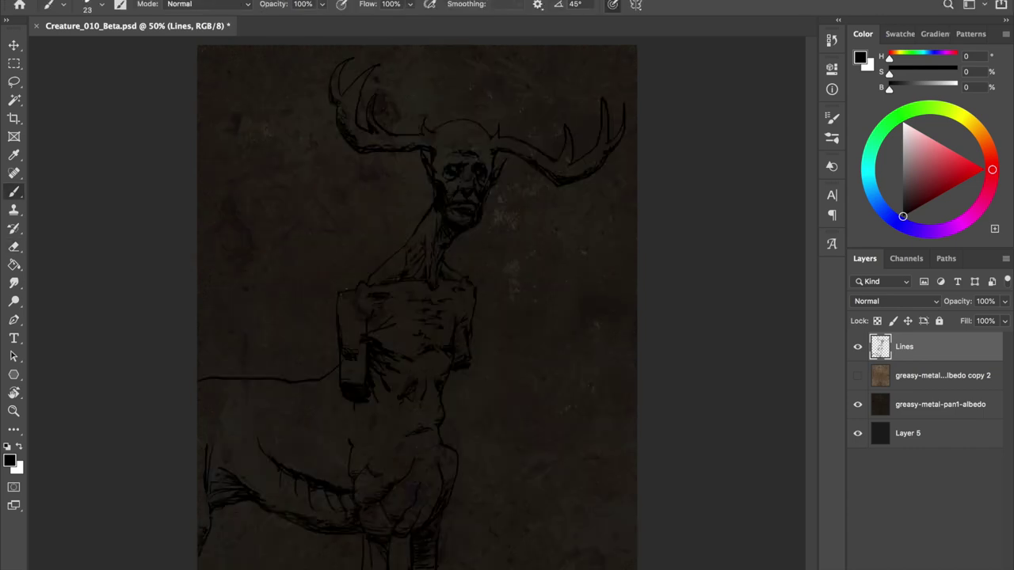
key("F2")
key("super+s")
Flip the canvas horizontally and back, confirming the cannot-be-undone warning
key("e")
key("ctrl+shift+h")
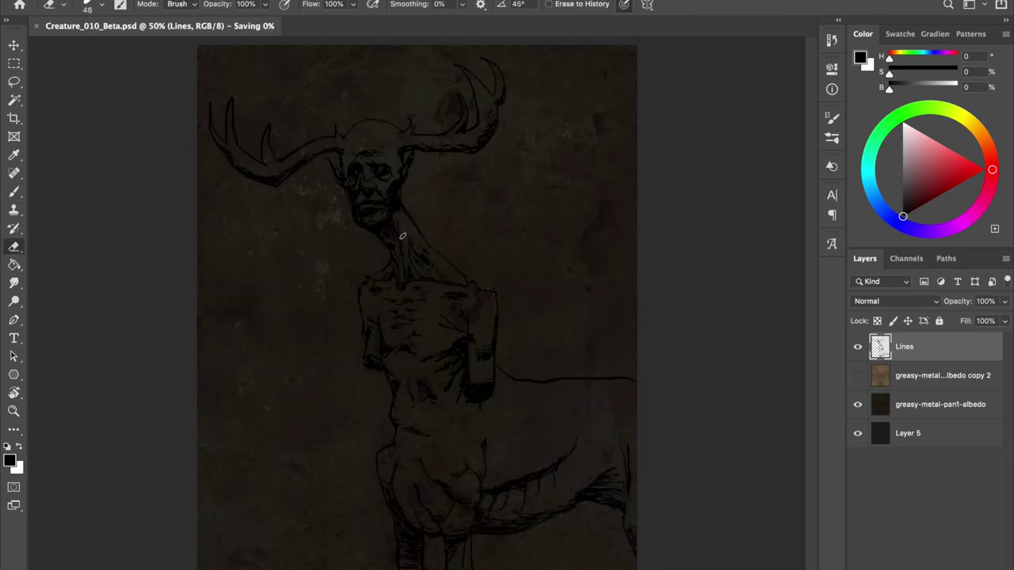
key("b")
key("ctrl+shift+h")
key("Return")
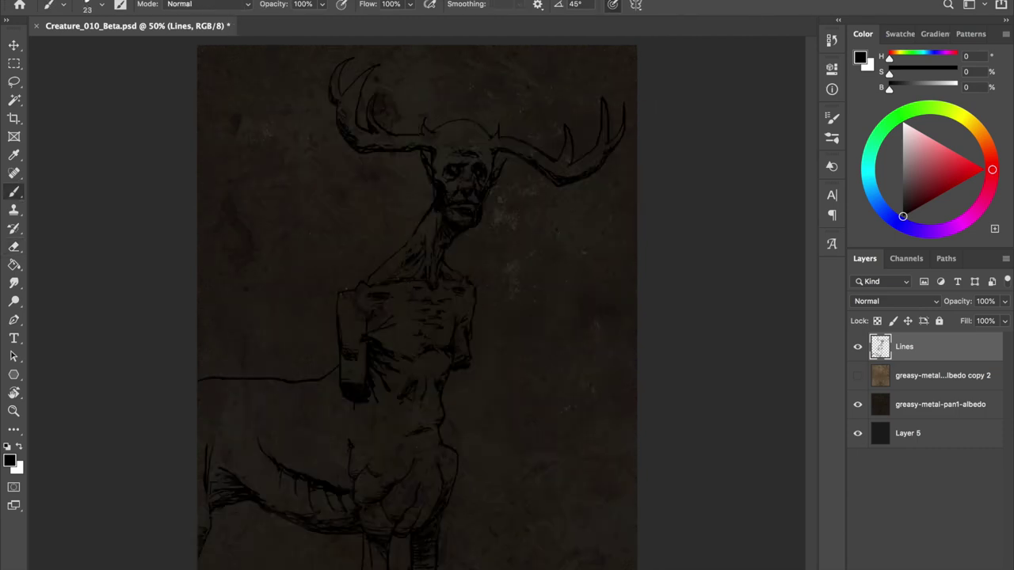
scroll(433, 265, "up", 2)
Alternate erasing and drawing with a smaller brush, mirroring and saving along the way
key("e")
key("b")
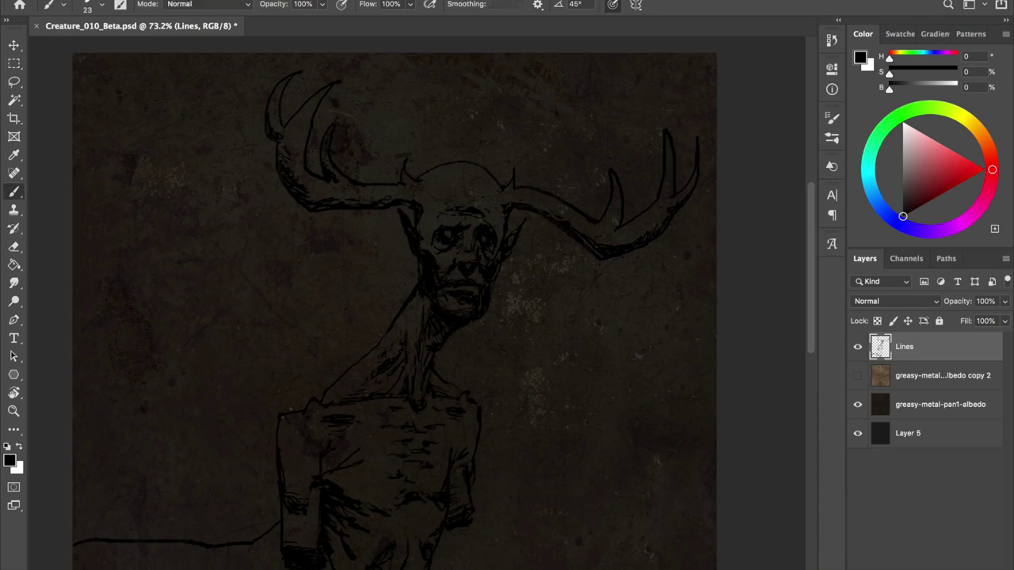
key("ctrl+s")
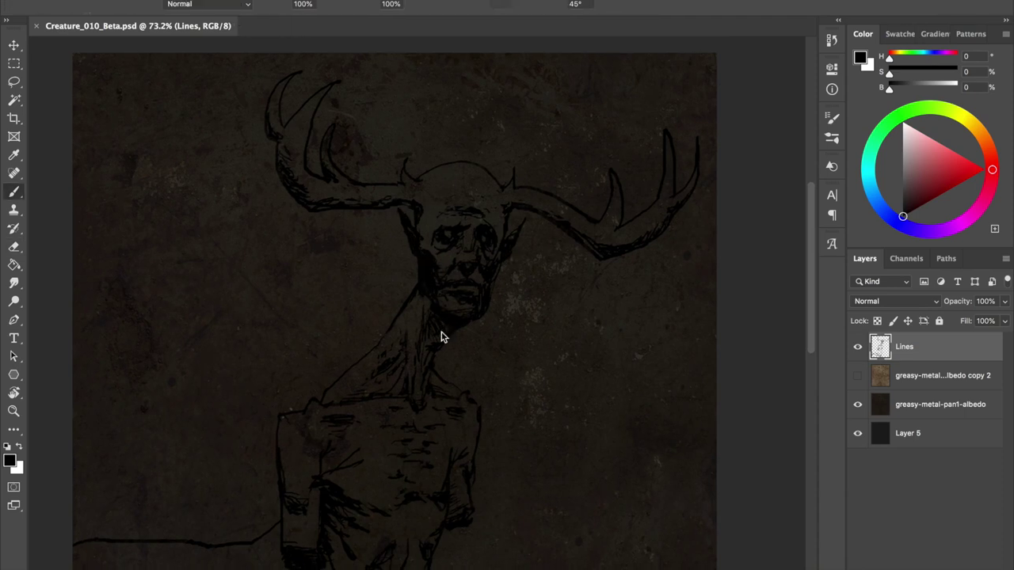
key("e")
key("b")
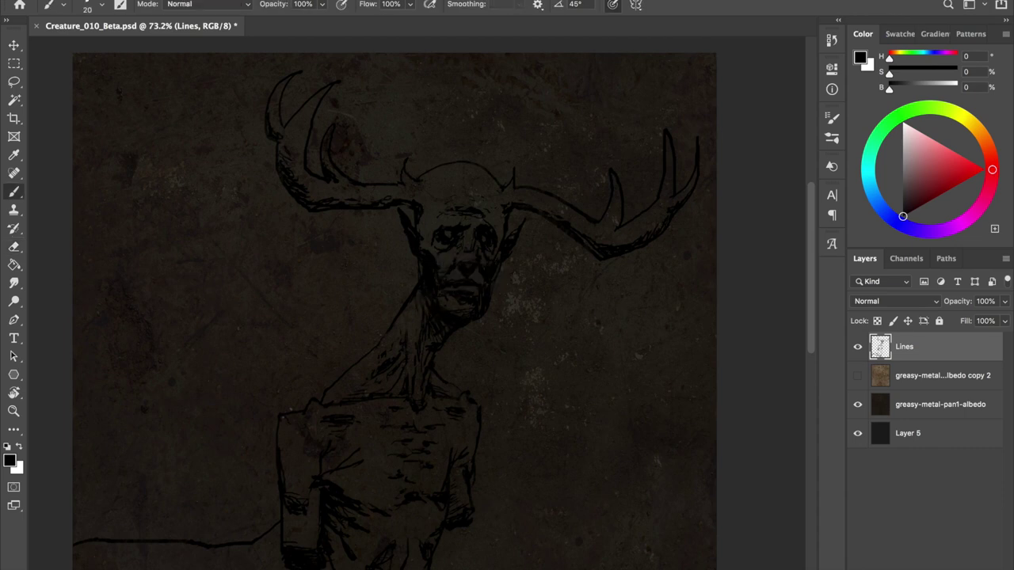
key("shift+h")
key("ctrl+s")
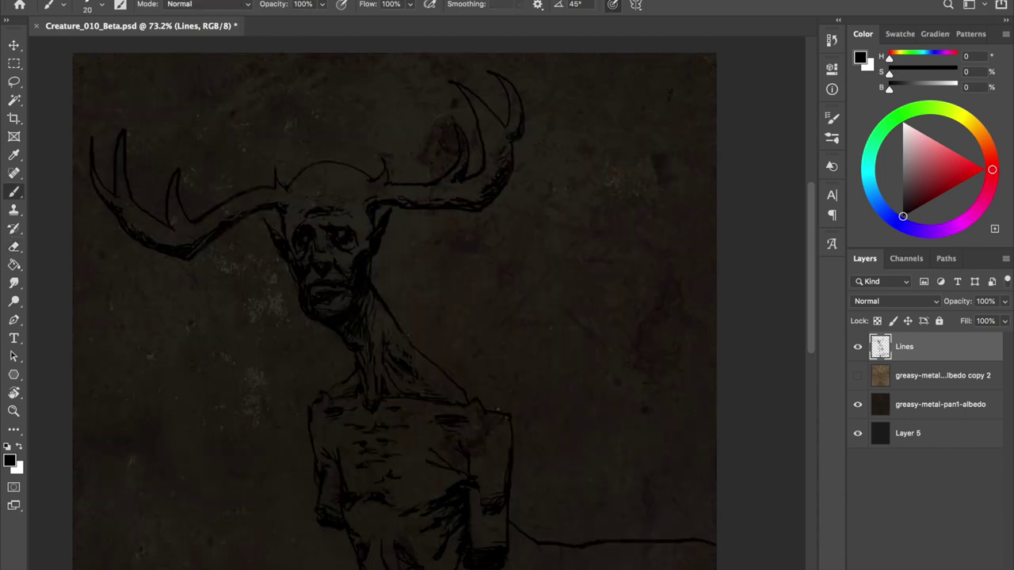
Save Creature_010_Beta.psd again and mirror the view for a final check
key("ctrl+s")
key("e")
key("ctrl+s")
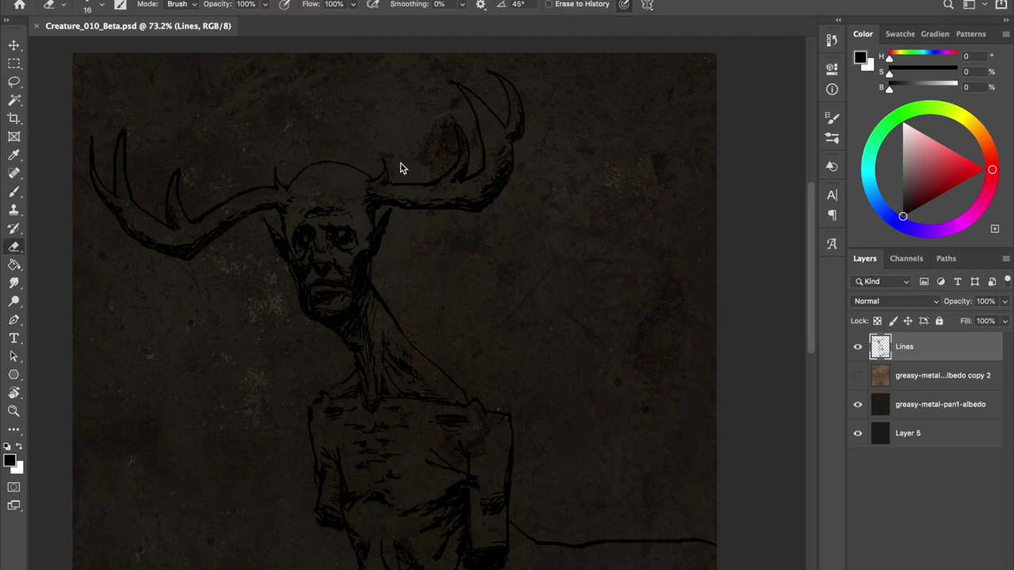
key("ctrl+s")
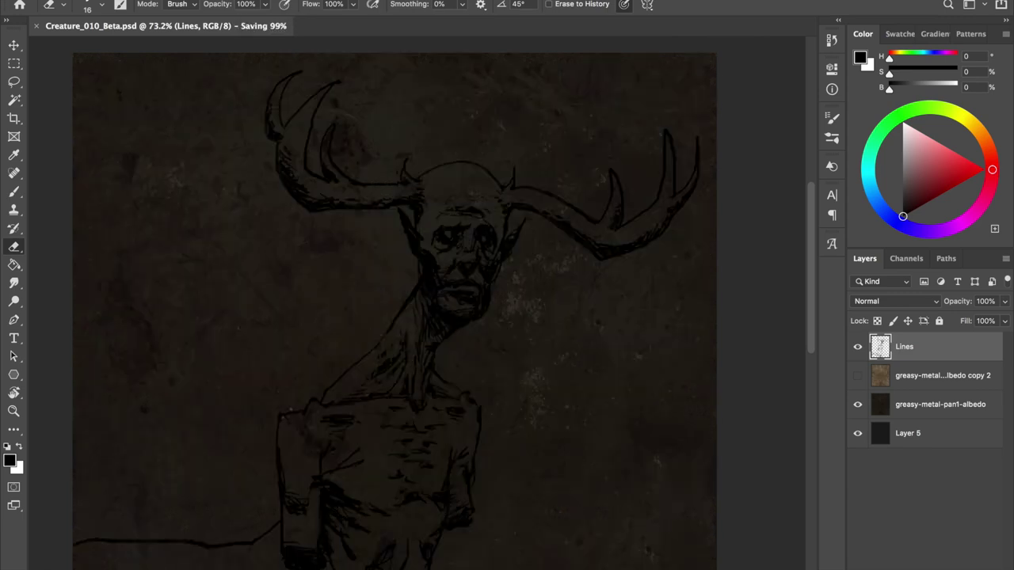
key("shift+h")
scroll(418, 297, "up", 2)
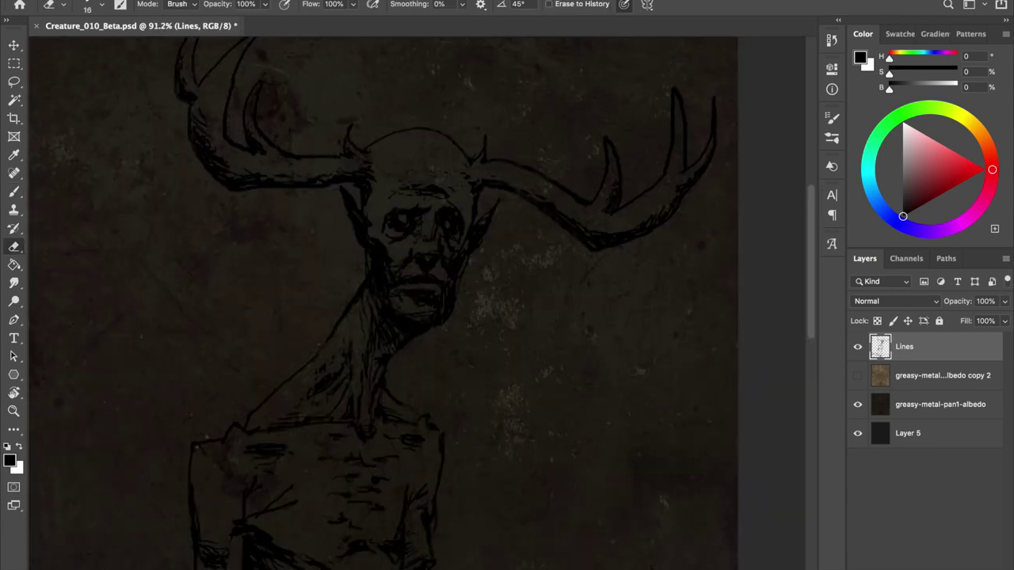
Alternate between Brush and Eraser while cleaning up the line drawing
key("b")
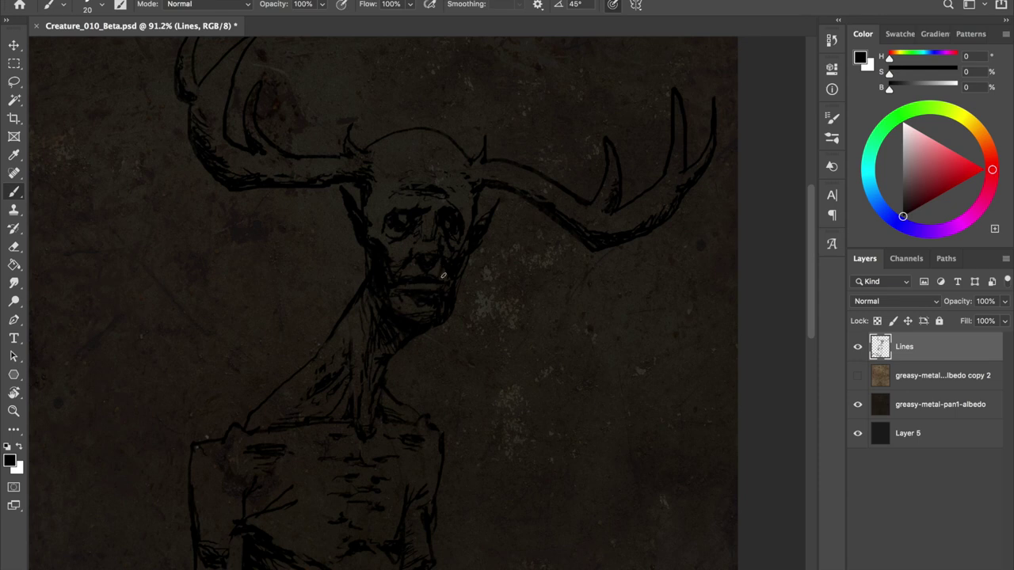
key("e")
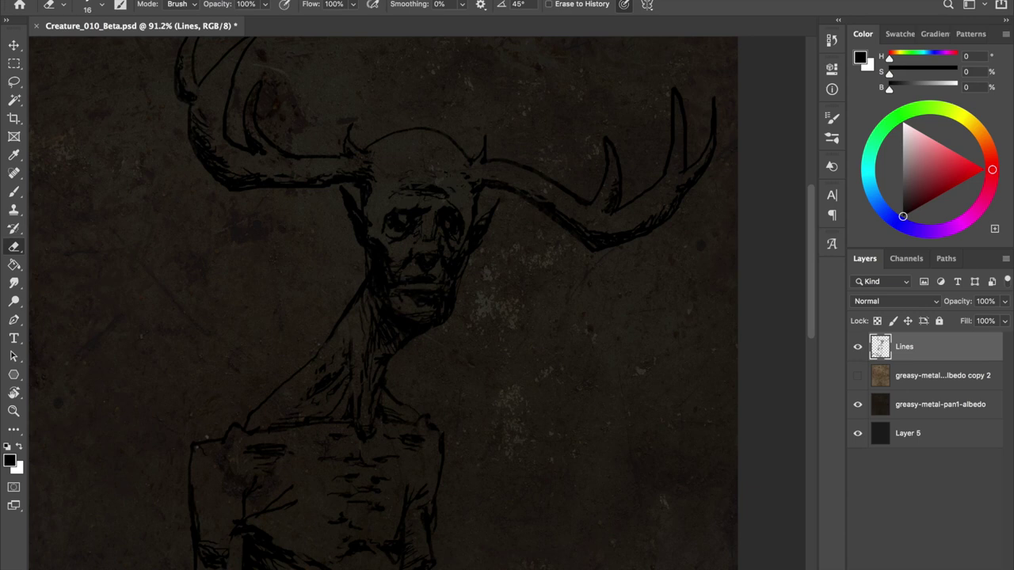
key("b")
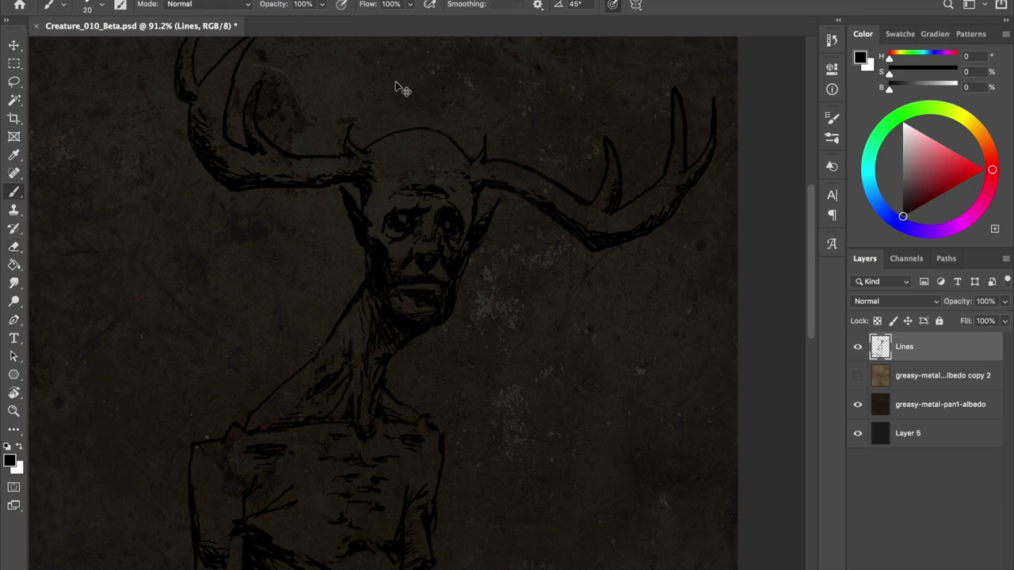
key("e")
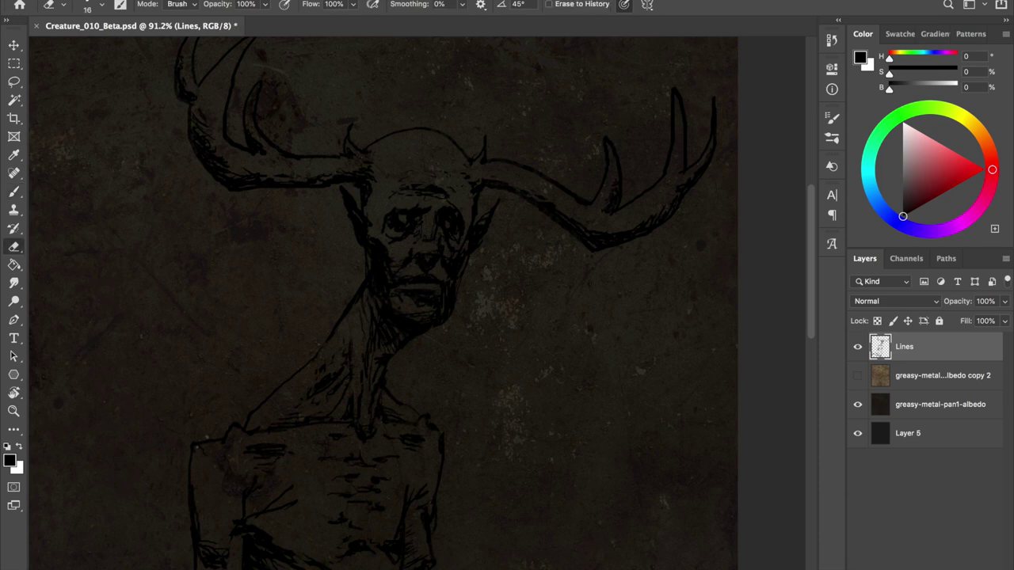
key("b")
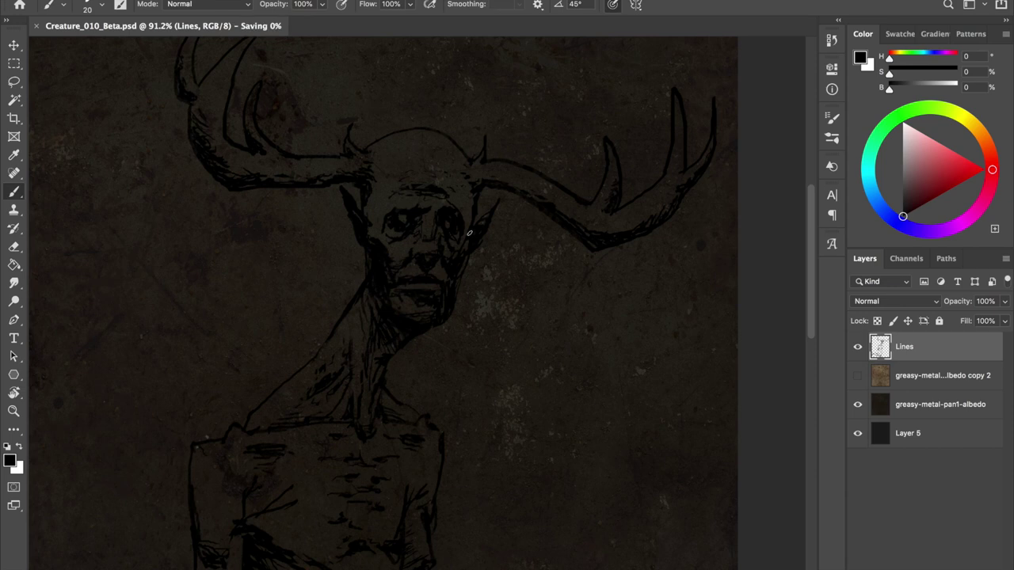
key("e")
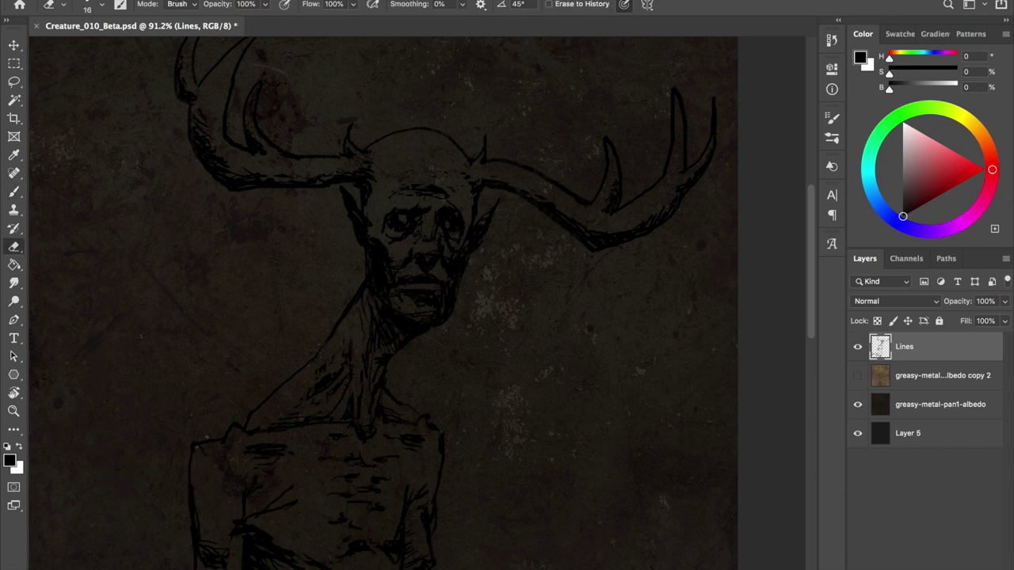
key("b")
Save the drawing, then add a small mark on the creature's face
key("ctrl+s")
key("e")
key("ctrl+s")
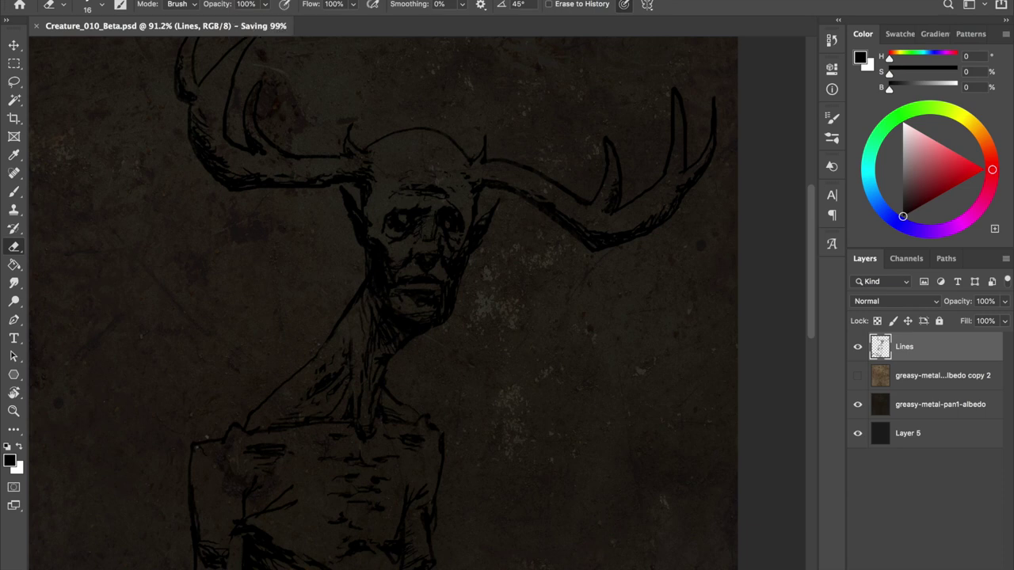
key("b")
left_click(420, 251)
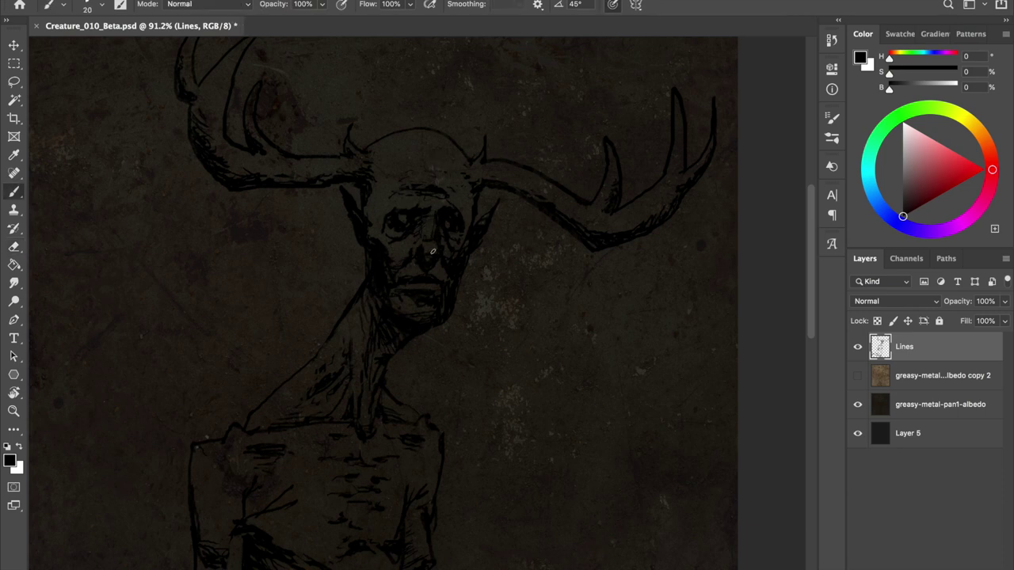
Keep tidying the face lines with Brush and Eraser, saving the painting several times
key("e")
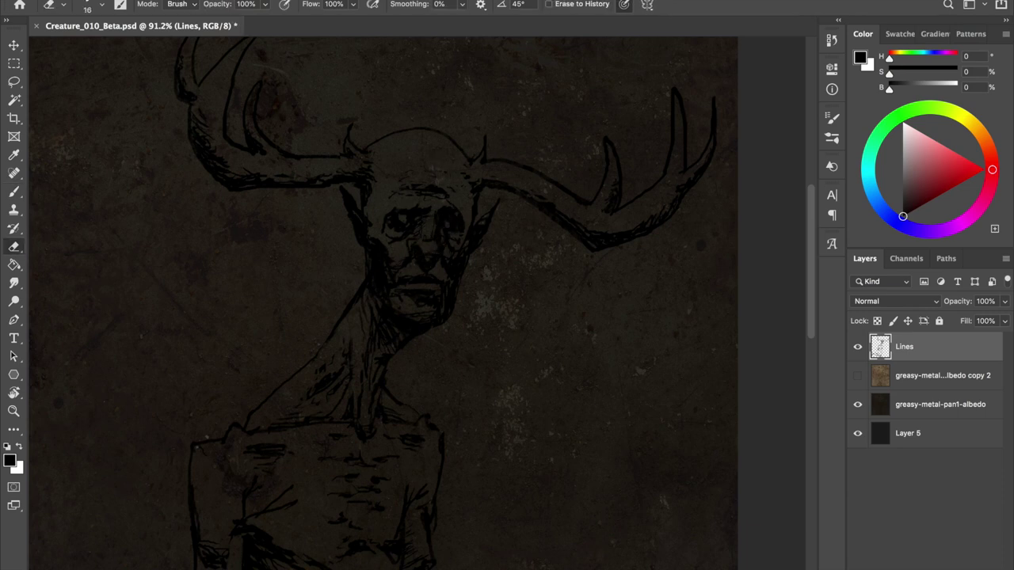
key("b")
key("e")
key("b")
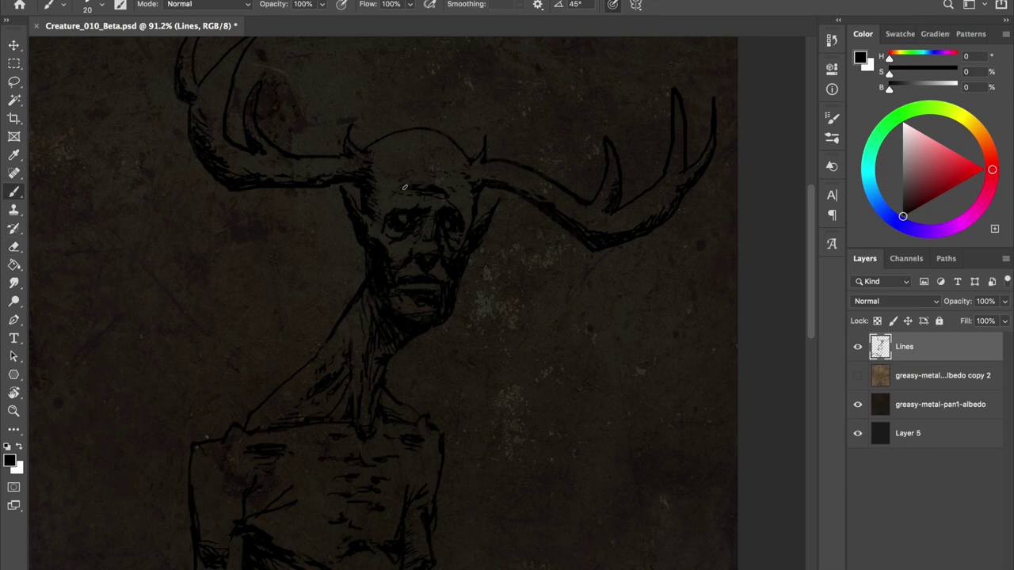
key("e")
key("b")
key("e")
key("ctrl+s")
key("b")
key("e")
key("ctrl+s")
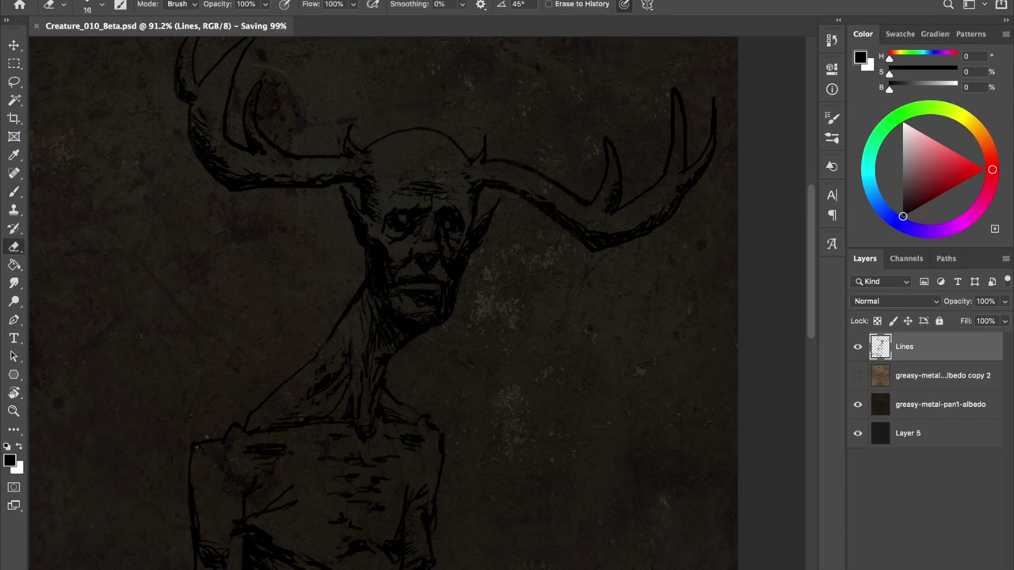
key("b")
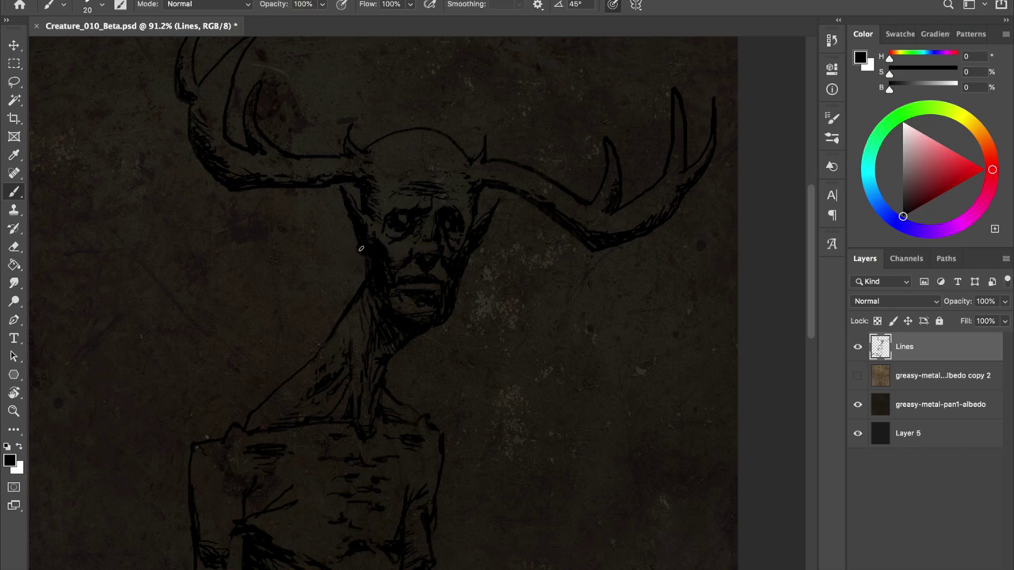
Undo the trial right-antler hatching and the scribbles near the antler and head, then save
mouse_move(527, 173)
left_mouse_down()
mouse_move(519, 207)
mouse_move(544, 205)
left_mouse_up()
key("ctrl+z")
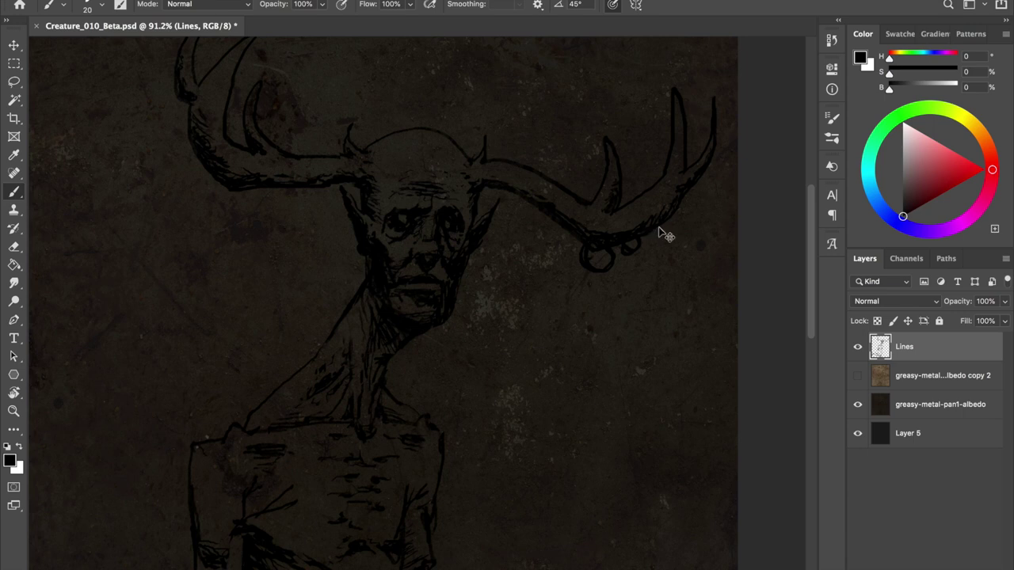
key("ctrl+z")
key("ctrl+s")
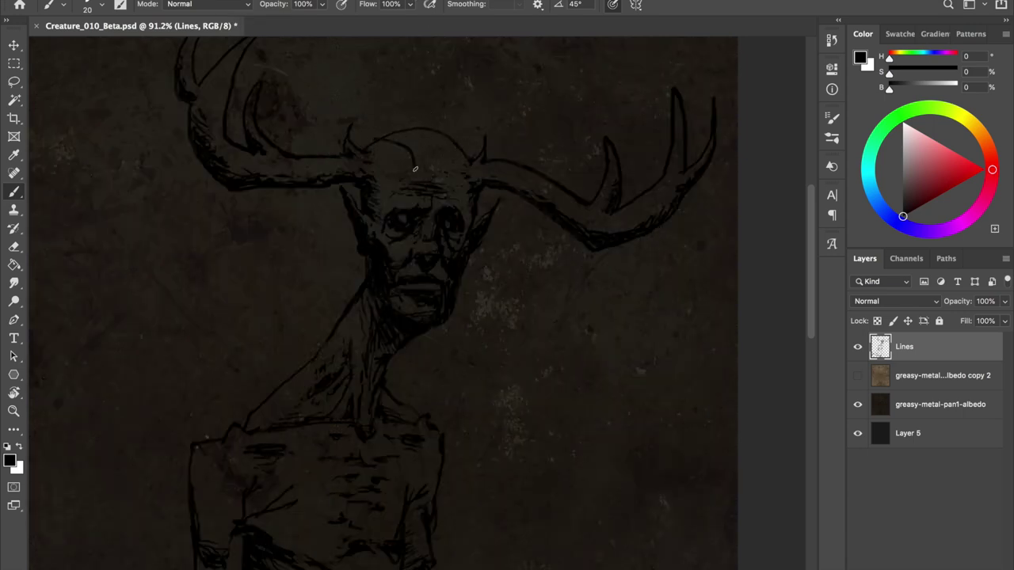
key("ctrl+z")
key("ctrl+s")
Undo one last stray stroke, save, and enlarge the eraser to size 27
key("e")
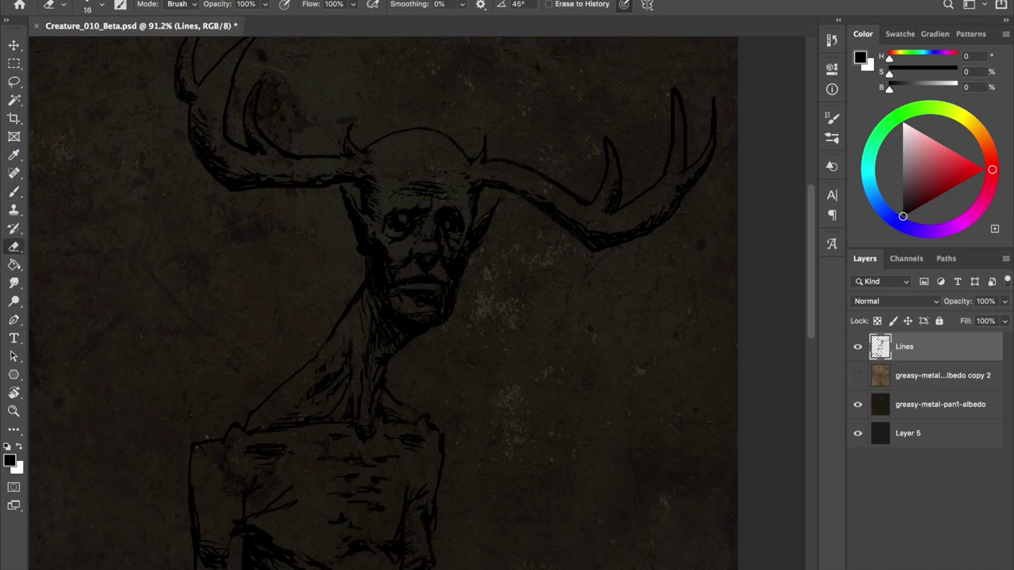
key("b")
key("ctrl+z")
key("ctrl+s")
key("e")
left_click_drag(420, 279, 444, 279)
key("ctrl+s")
key("b")
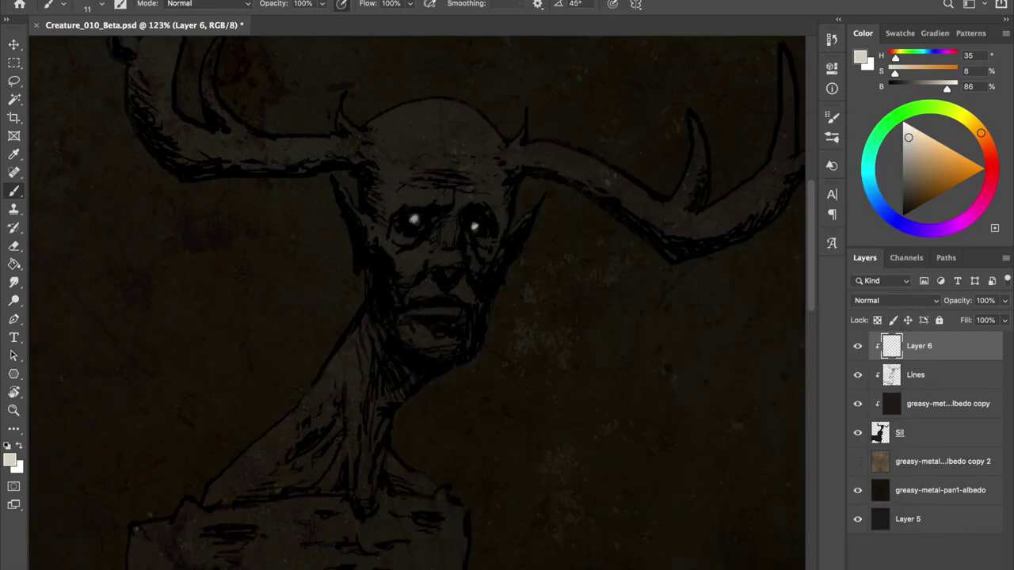
Paint a pale rim highlight near the antler base, saving along the way
key("ctrl+s")
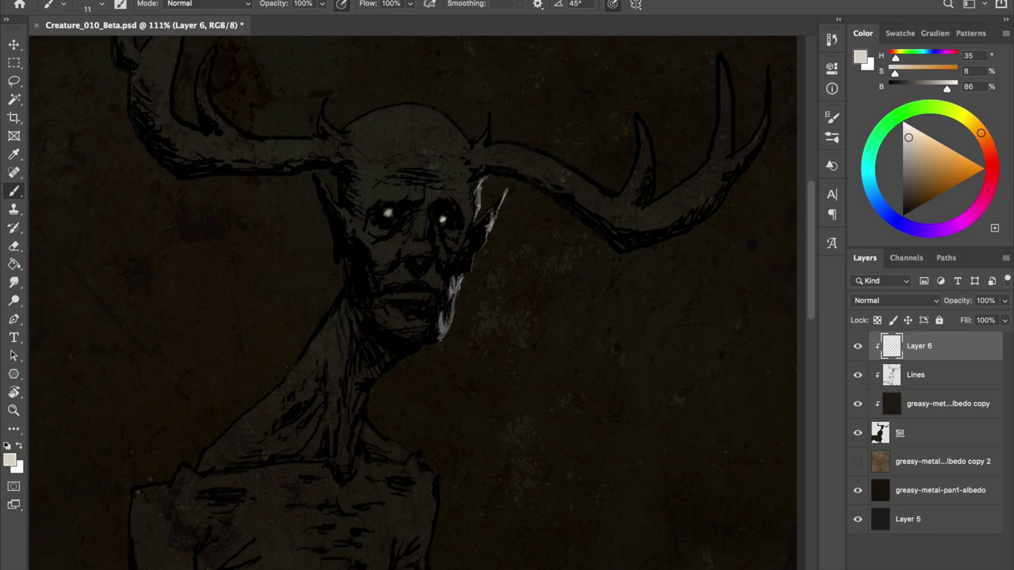
key("e")
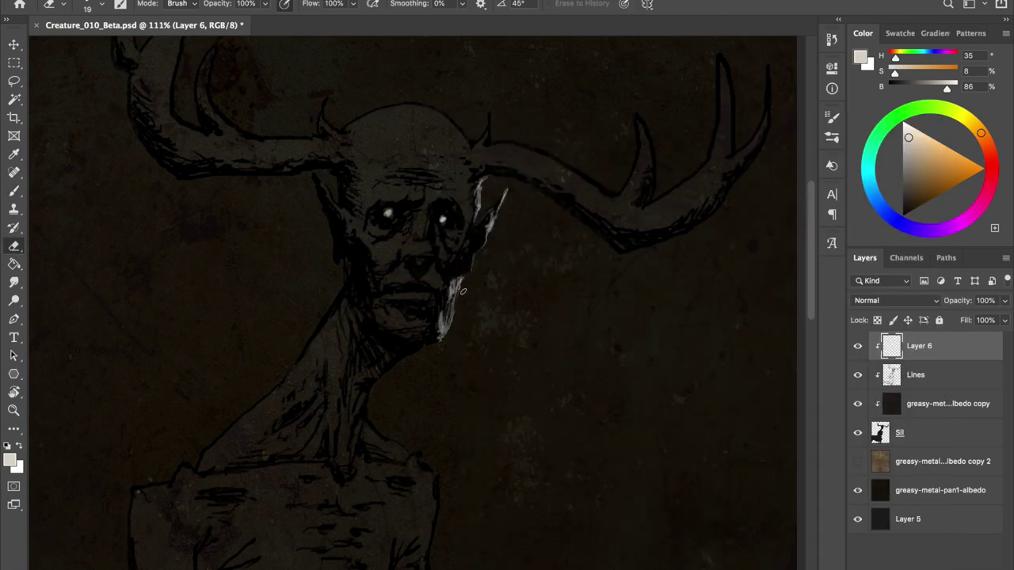
key("b")
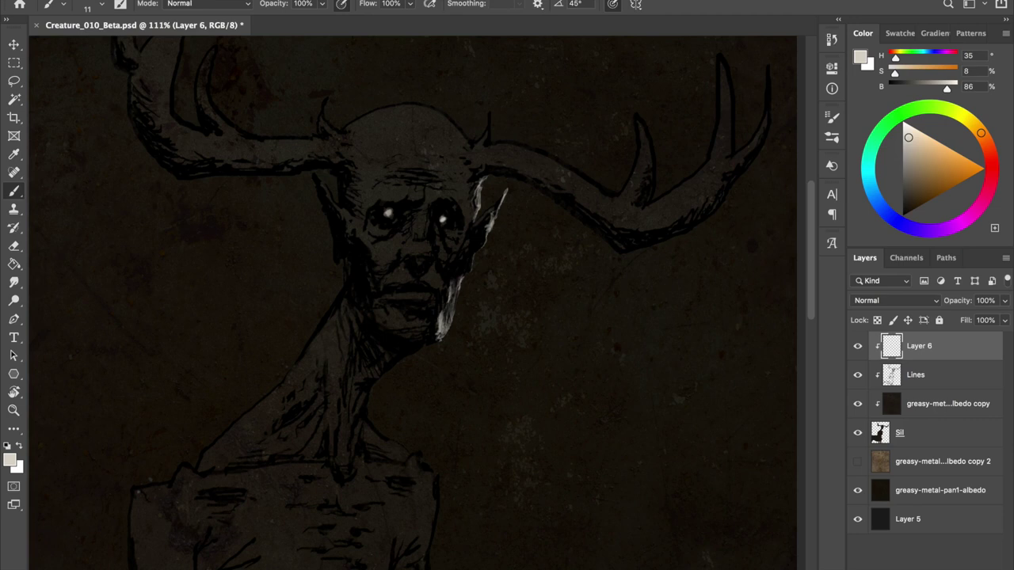
left_click_drag(506, 175, 533, 181)
key("e")
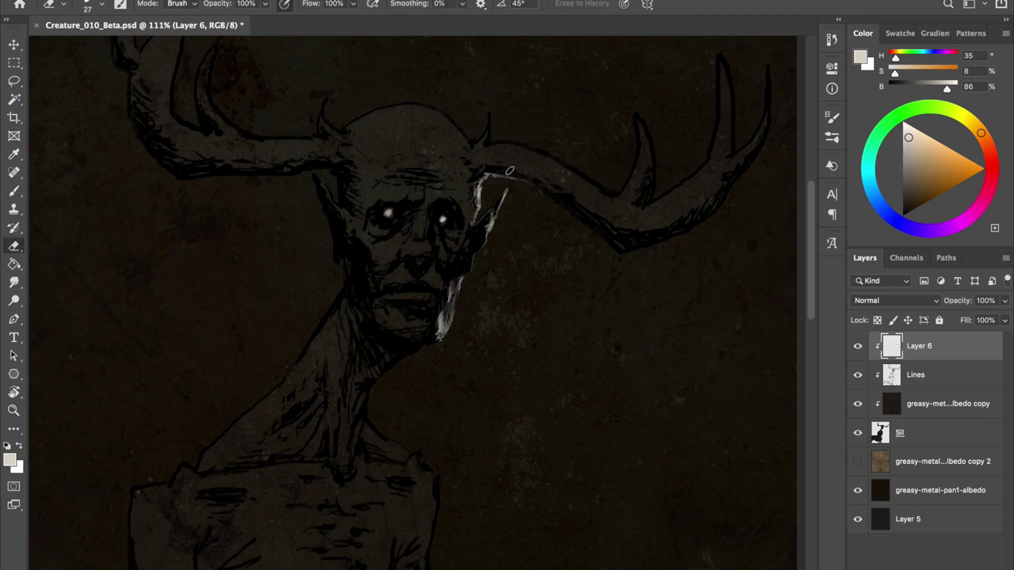
key("ctrl+s")
key("b")
scroll(422, 163, "right", 3)
scroll(417, 301, "left", 5)
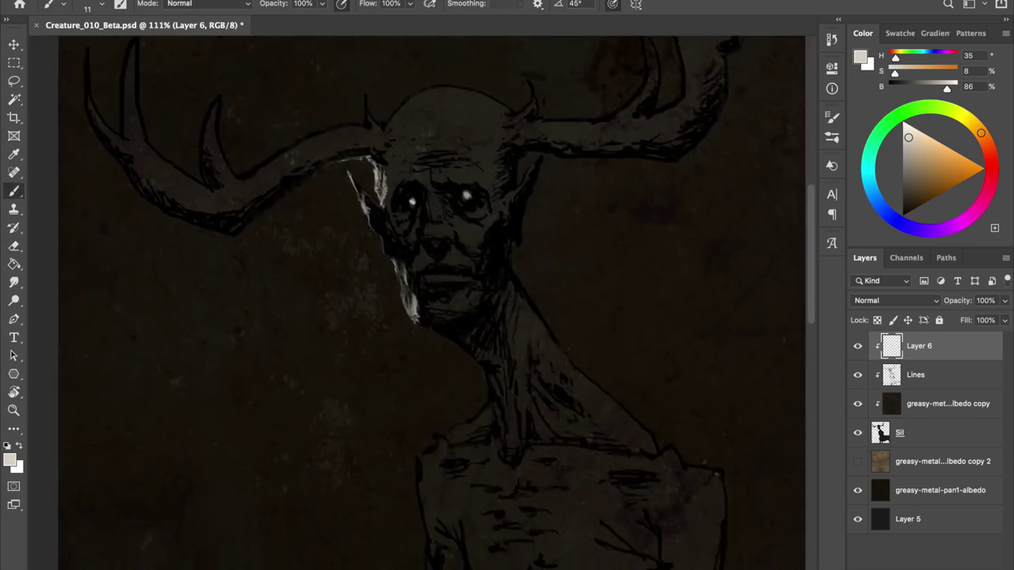
scroll(417, 301, "left", 5)
scroll(416, 301, "up", 2)
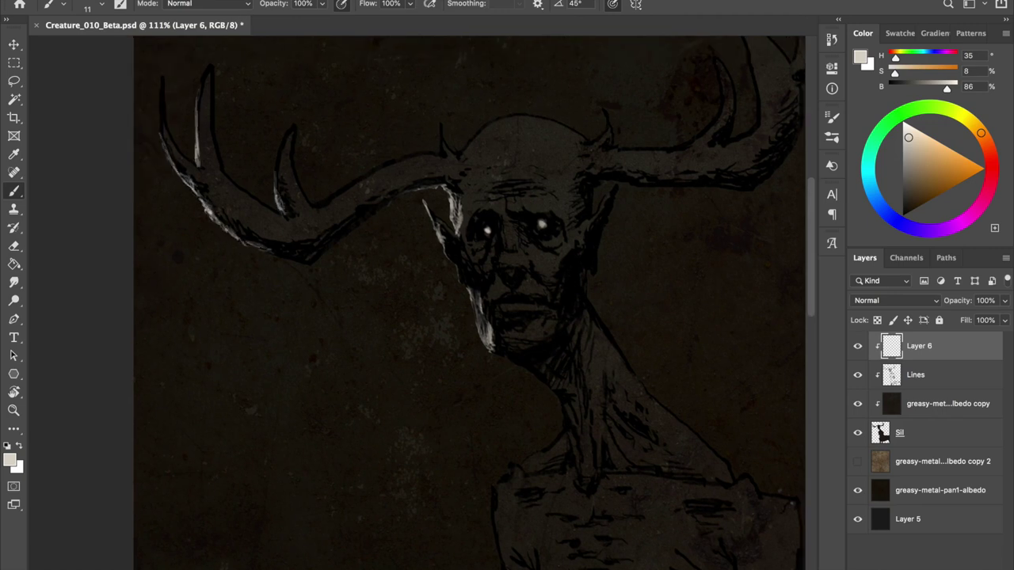
key("e")
key("b")
scroll(285, 198, "left", 5)
scroll(543, 75, "right", 8)
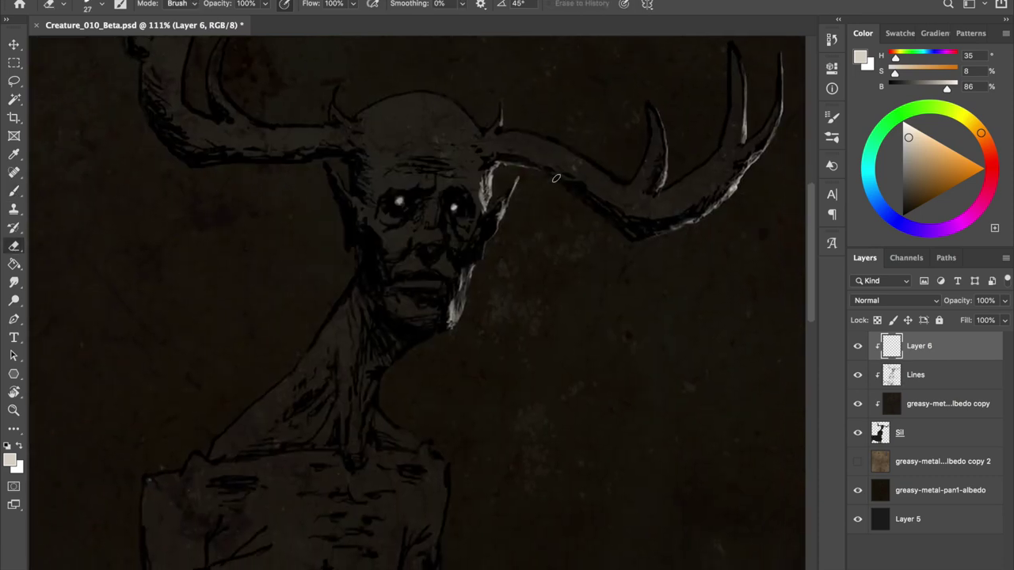
key("ctrl+s")
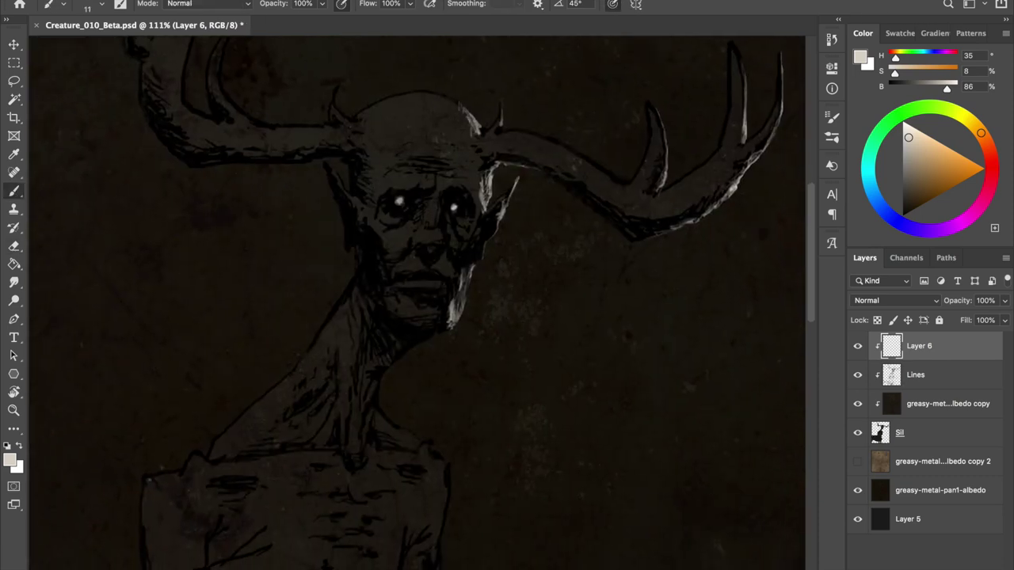
key("ctrl+s")
Paint a pale highlight along the neck and trim the top of the torso highlight
scroll(328, 136, "left", 4)
scroll(328, 135, "up", 4)
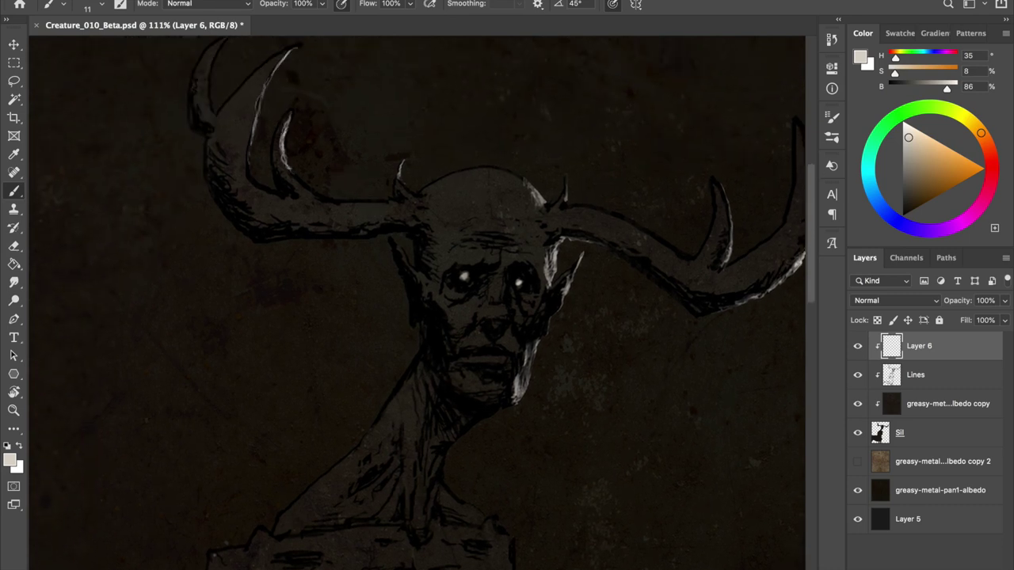
scroll(417, 303, "up", 2)
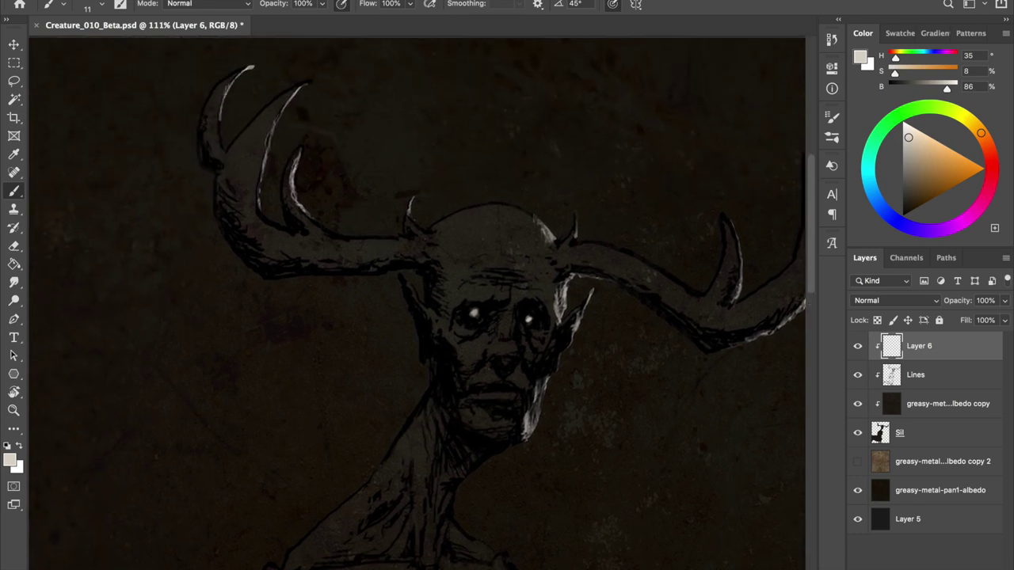
key("e")
scroll(420, 225, "down", 3)
scroll(421, 225, "right", 3)
key("b")
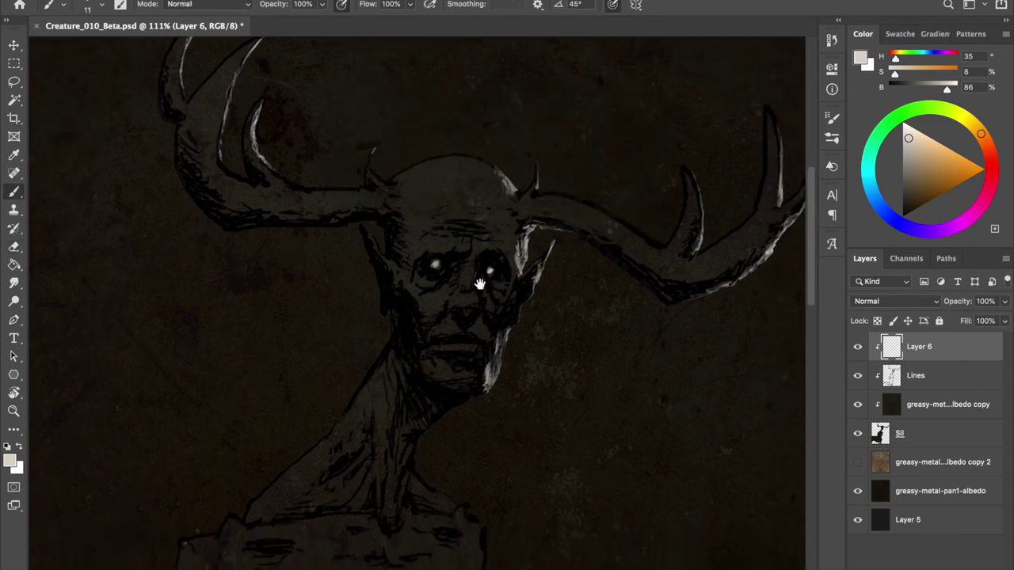
left_click_drag(465, 348, 489, 212)
left_click_drag(450, 292, 470, 279)
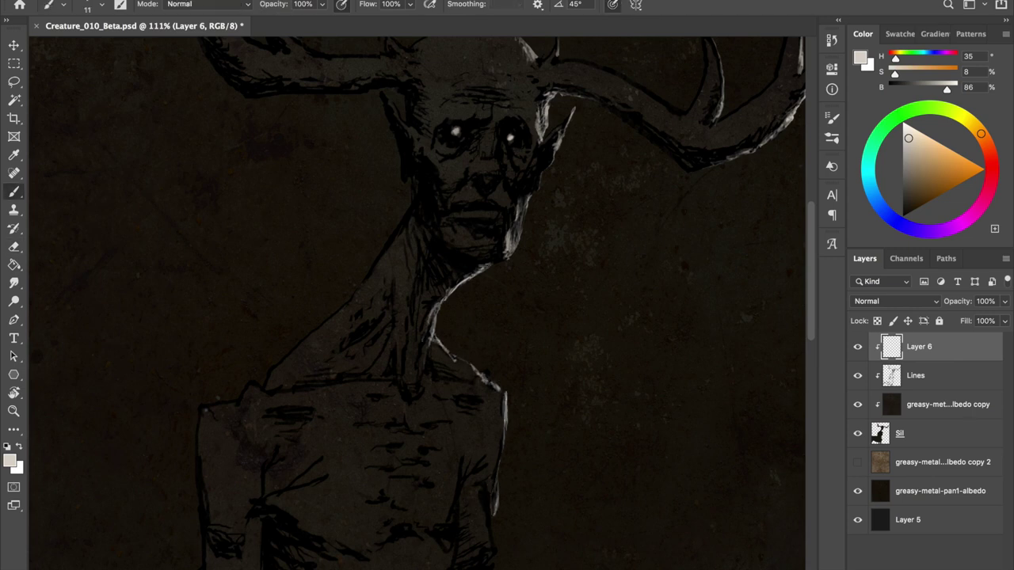
left_click_drag(475, 380, 461, 158)
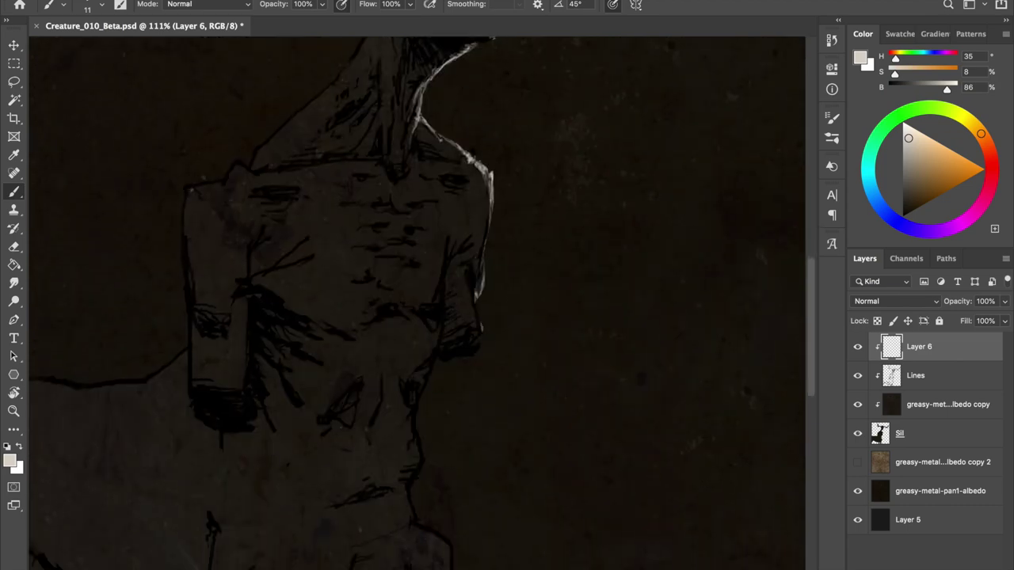
key("e")
left_click_drag(446, 255, 448, 241)
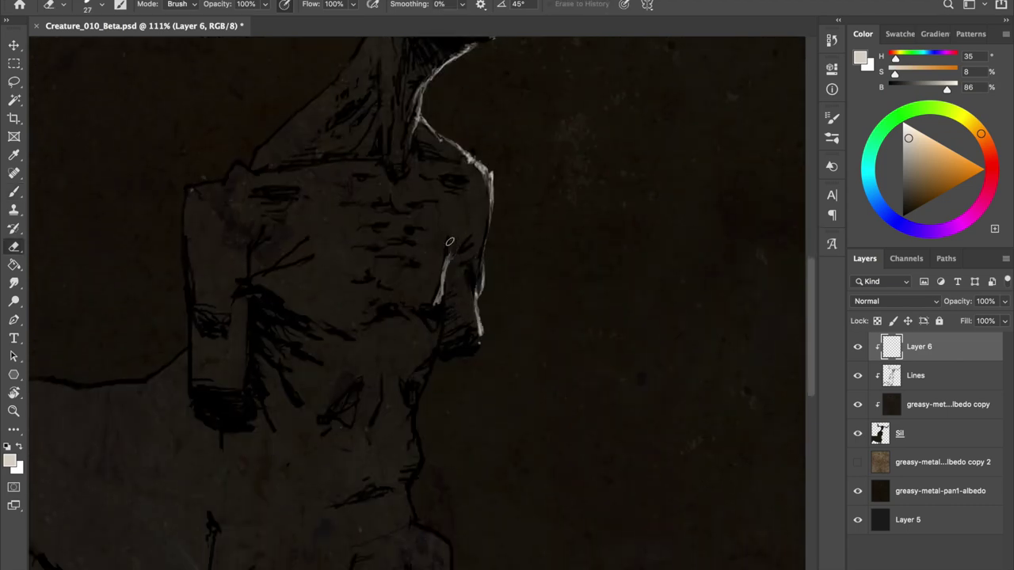
Mirror the canvas to check the torso, then flip it back to normal
key("ctrl+shift+h")
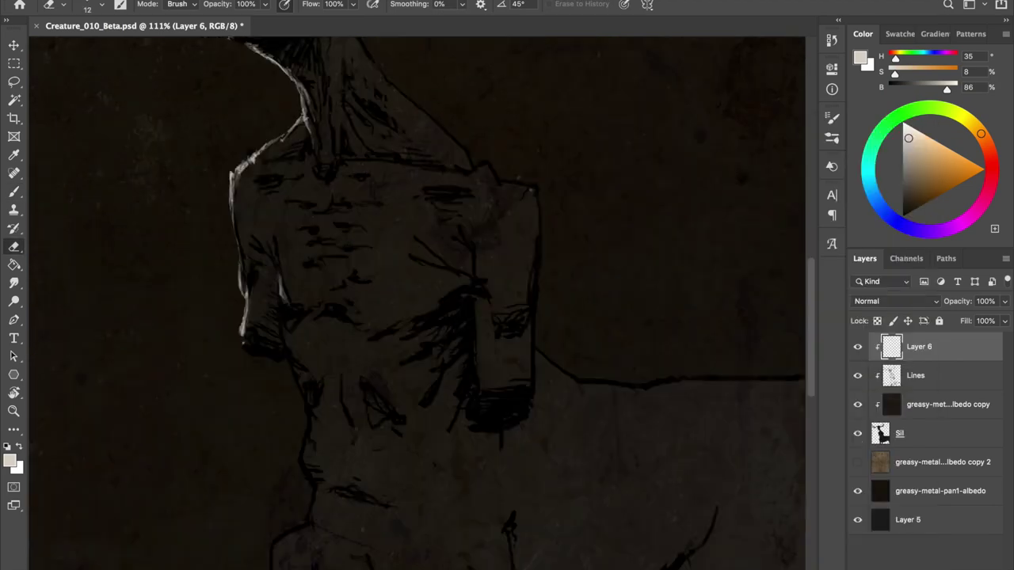
left_click_drag(422, 283, 360, 229)
key("b")
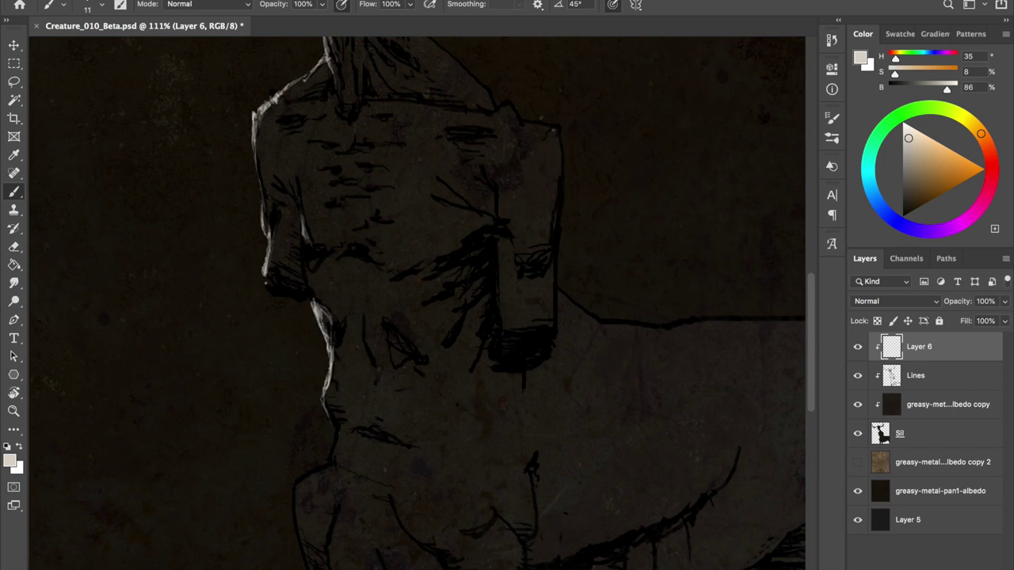
key("ctrl+shift+h")
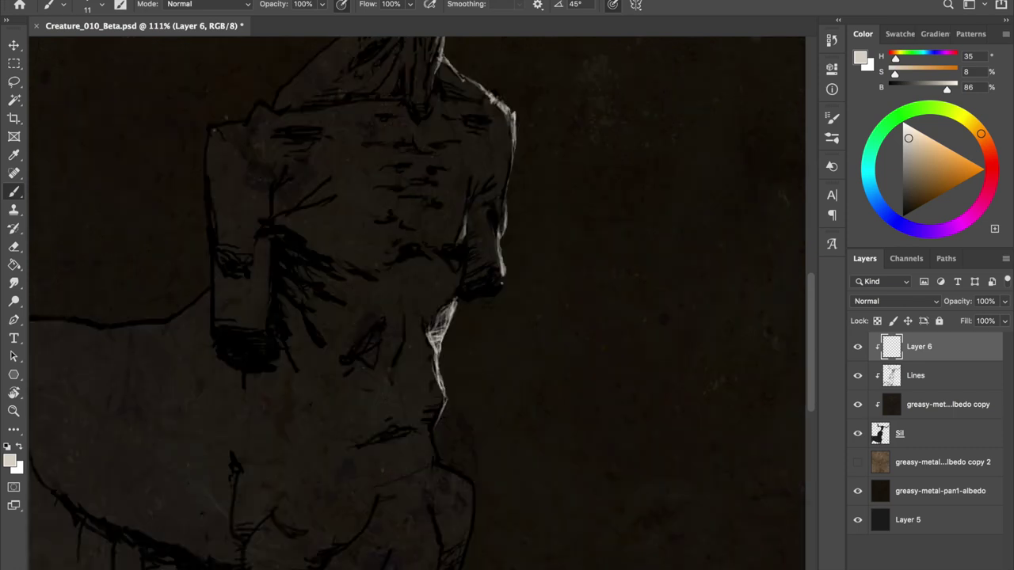
left_click_drag(507, 333, 467, 253)
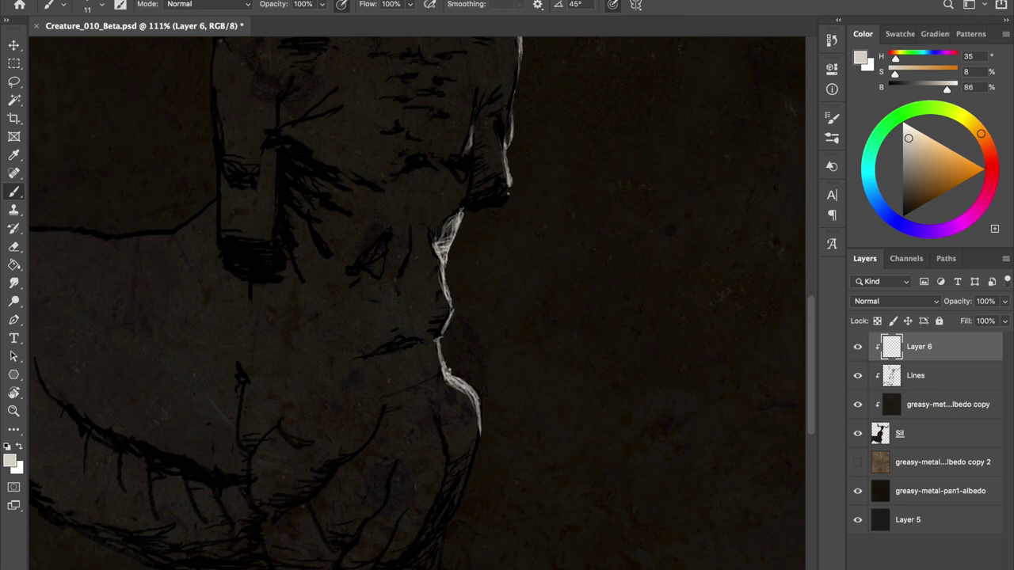
left_click_drag(448, 320, 478, 169)
key("e")
key("b")
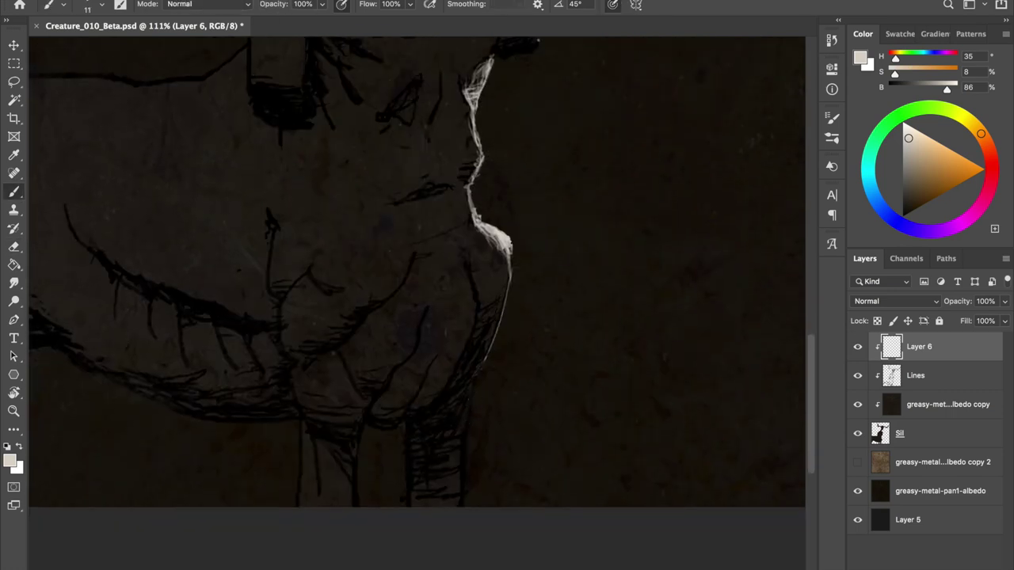
Zoom out and mirror the view to review the whole creature, then save
scroll(506, 269, "down", 2)
left_click_drag(219, 263, 324, 285)
key("ctrl+s")
scroll(480, 253, "up", 1)
key("e")
scroll(480, 252, "down", 1)
scroll(479, 252, "down", 2)
scroll(480, 252, "down", 1)
key("h")
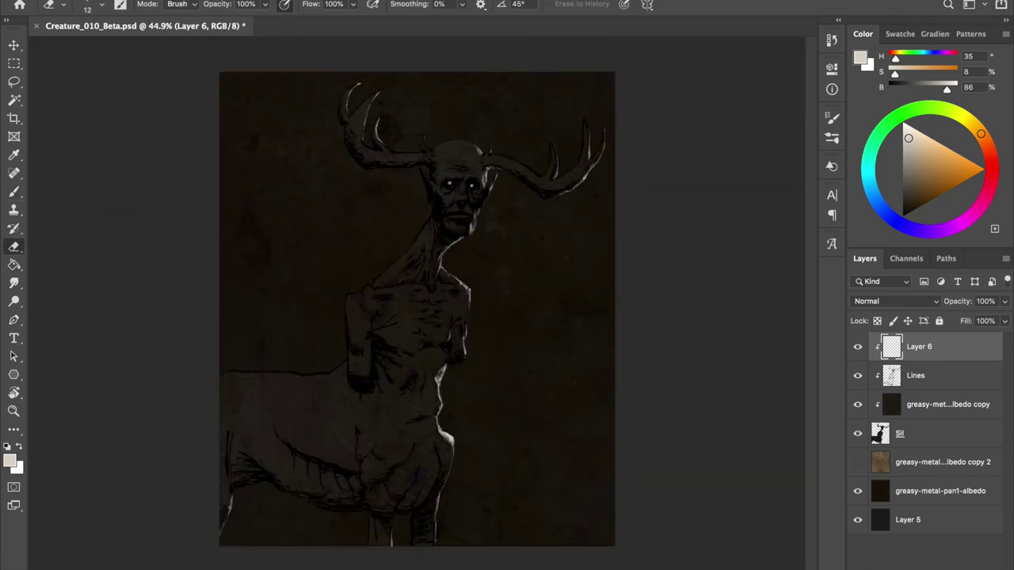
scroll(468, 285, "up", 4)
key("b")
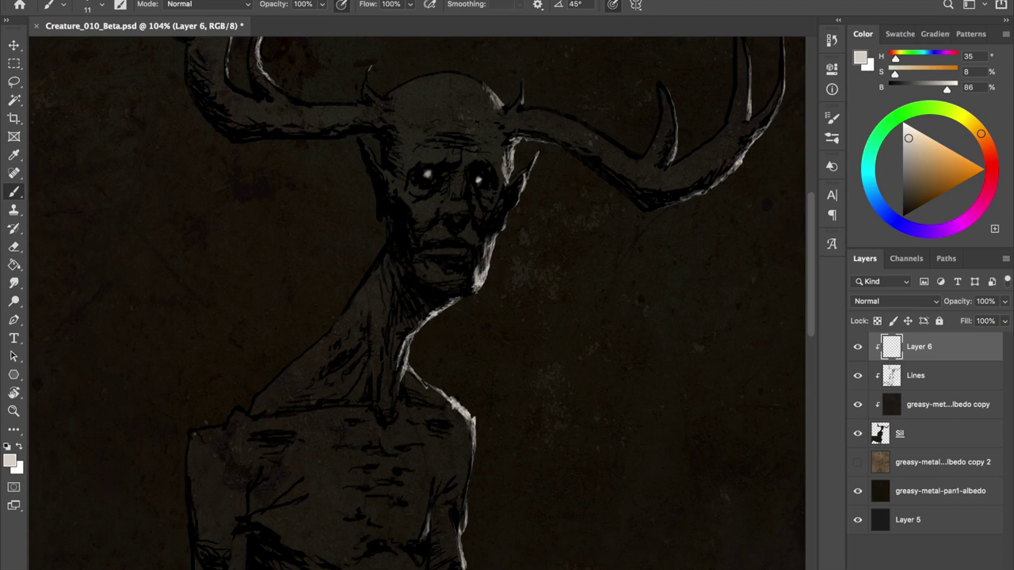
key("ctrl+s")
scroll(418, 303, "right", 5)
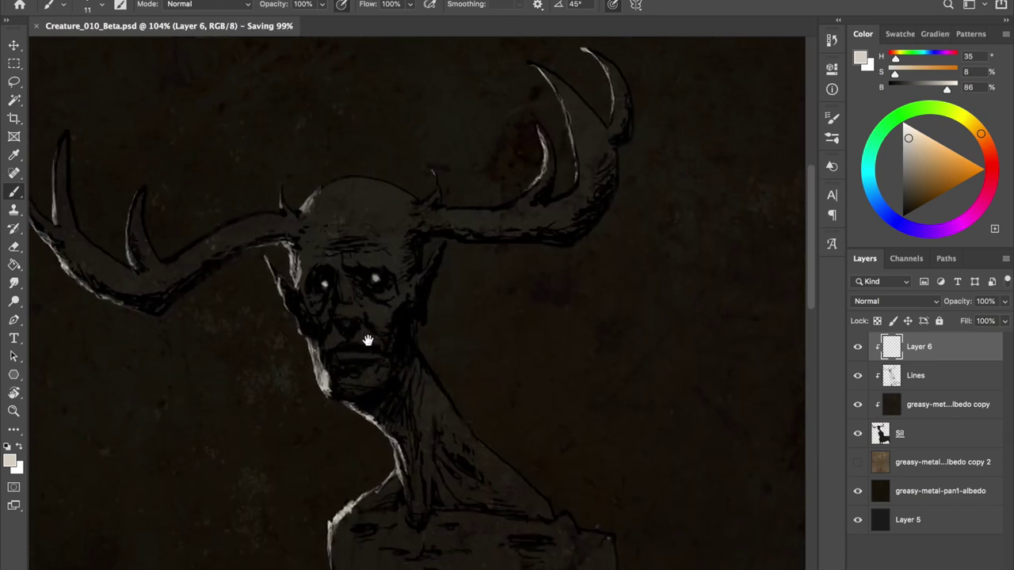
scroll(417, 304, "up", 3)
Brighten the pale highlights along the middle antler and save
left_click_drag(574, 140, 553, 79)
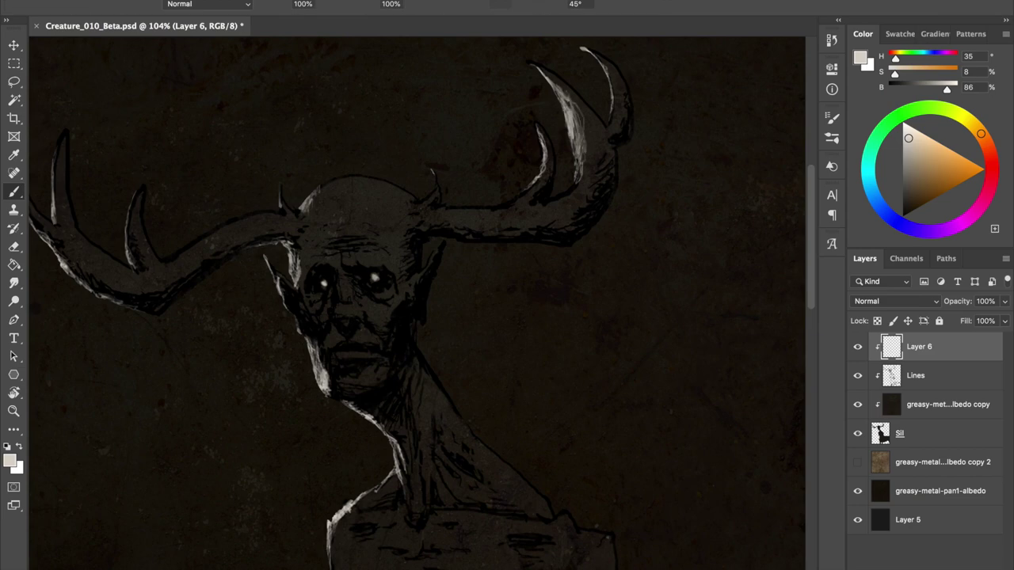
key("e")
key("ctrl+shift+h")
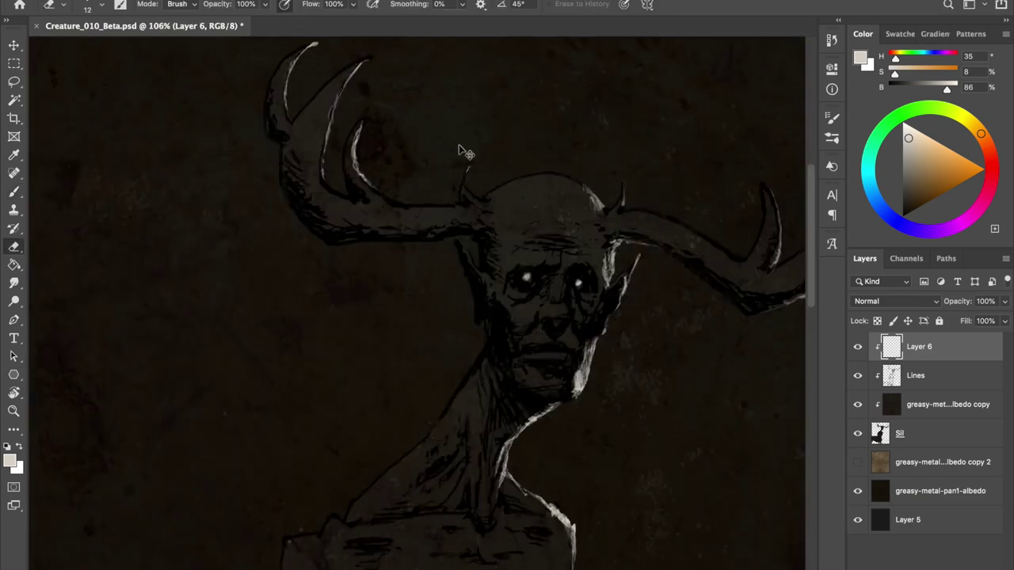
scroll(465, 153, "down", 2)
scroll(466, 153, "right", 2)
key("b")
key("ctrl+s")
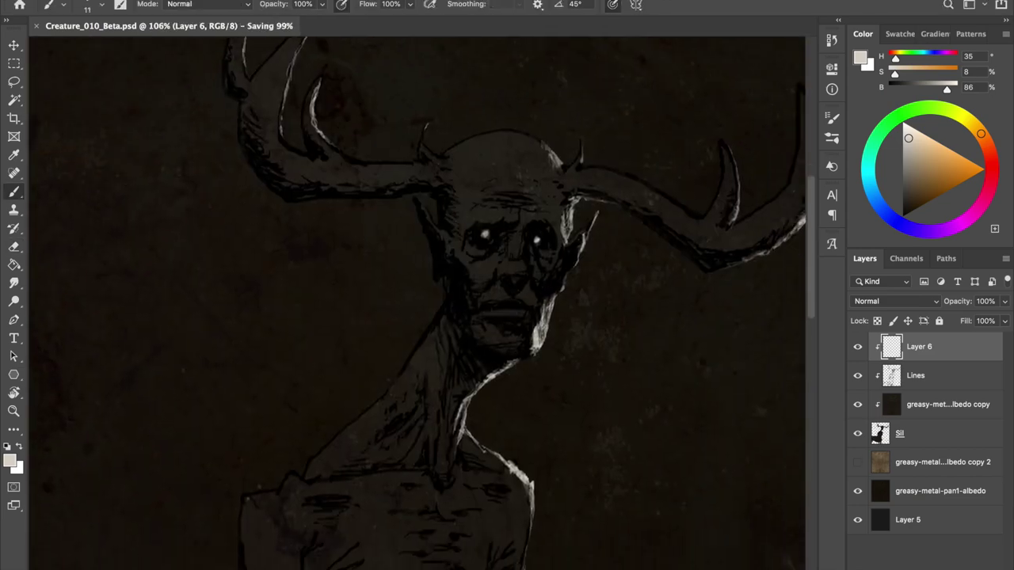
scroll(446, 219, "down", 4)
scroll(445, 220, "down", 1)
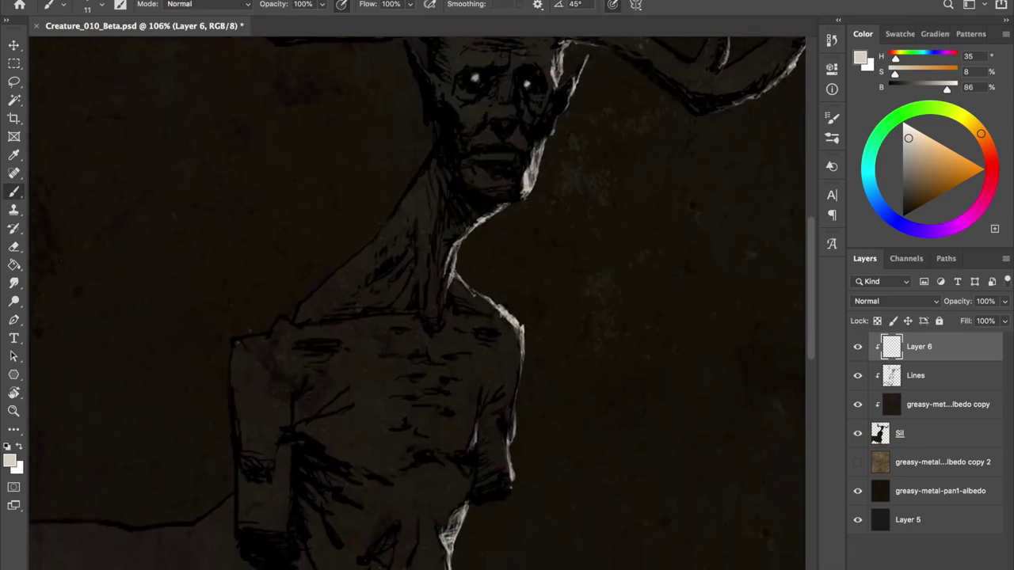
scroll(501, 314, "down", 4)
Erase to refine the pale highlight along the torso edge
key("e")
left_click_drag(486, 277, 476, 309)
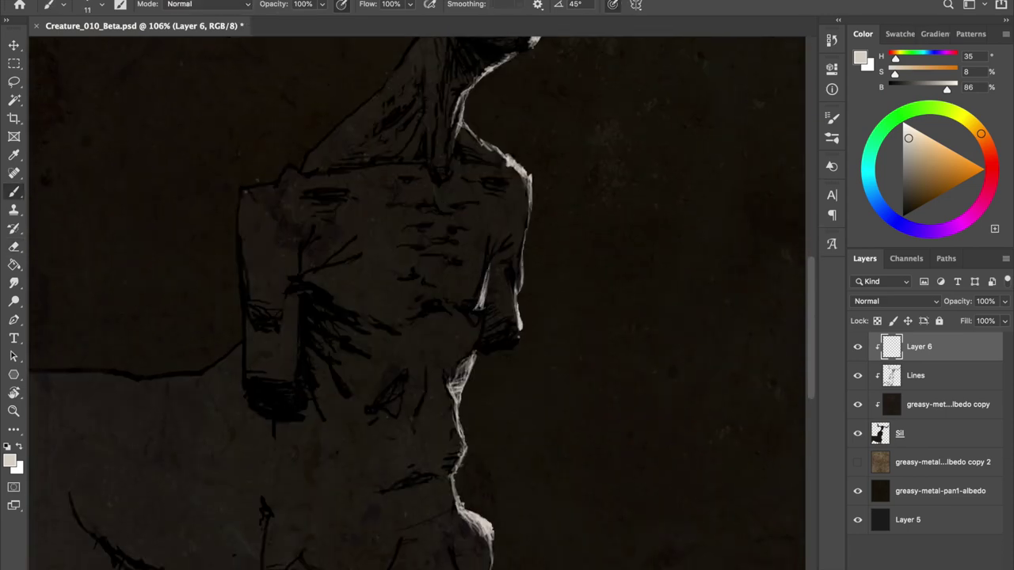
scroll(483, 305, "down", 2)
key("ctrl+s")
key("b")
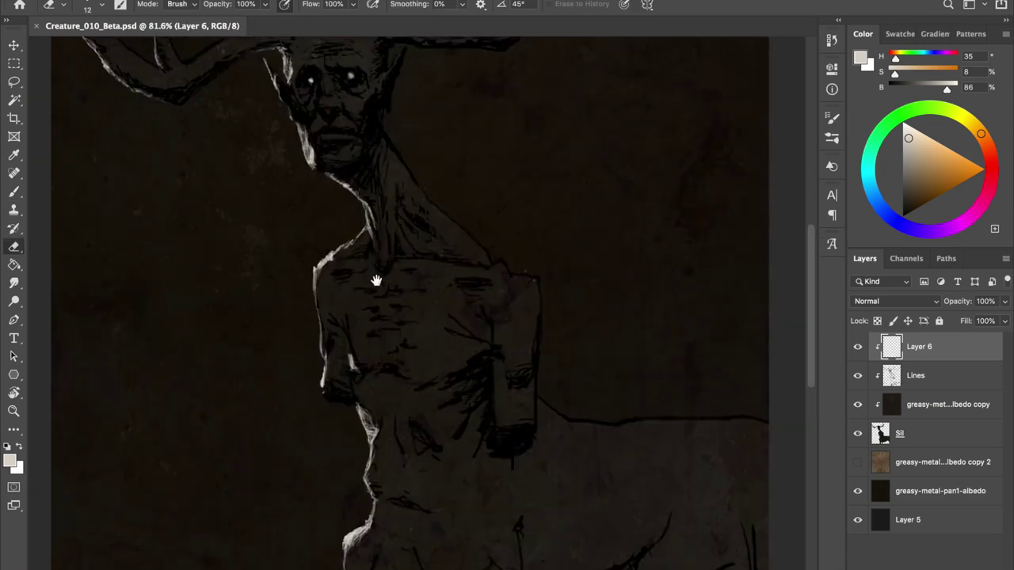
left_click_drag(376, 280, 397, 357)
scroll(406, 301, "up", 2)
key("e")
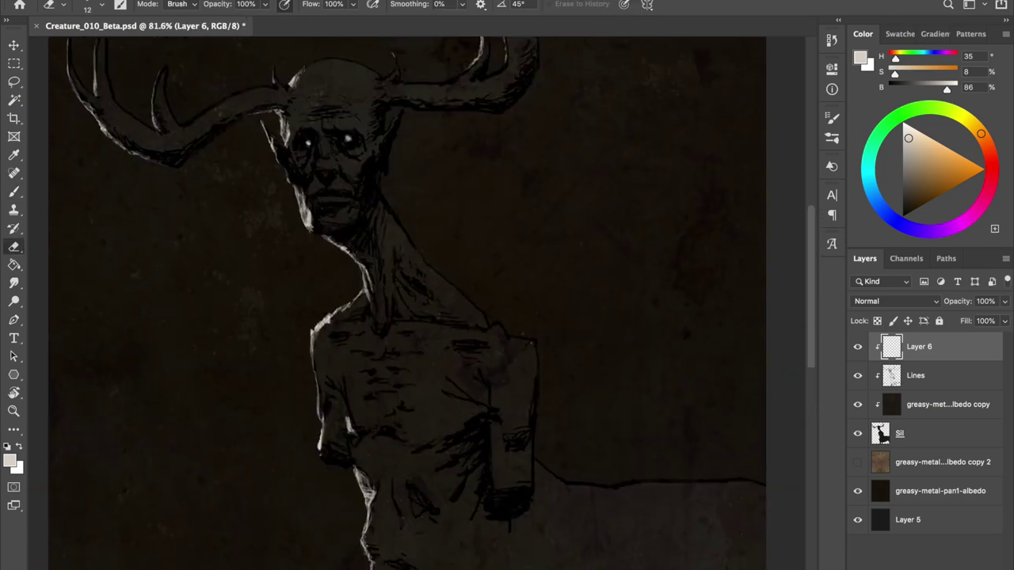
key("b")
Mirror the canvas to check the rim highlights, flip it back, and save
key("ctrl+shift+h")
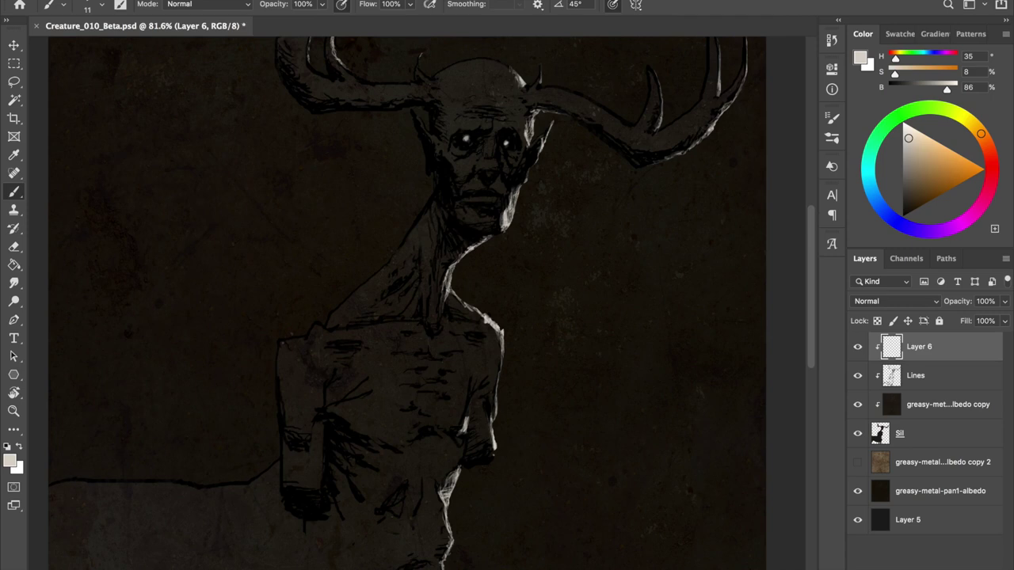
scroll(461, 412, "down", 4)
scroll(462, 412, "up", 2)
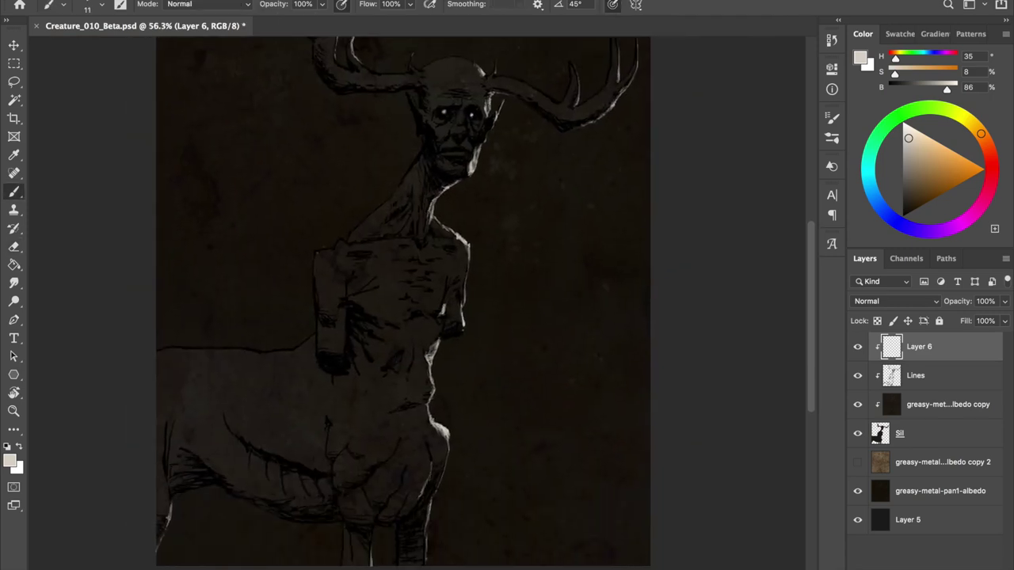
key("e")
key("h")
key("ctrl+s")
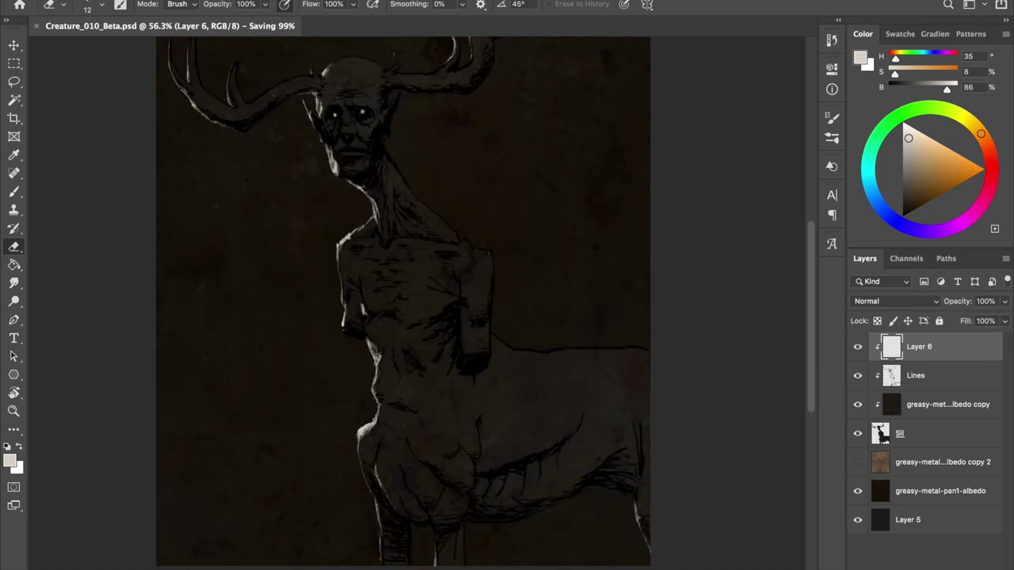
key("b")
key("ctrl+s")
key("e")
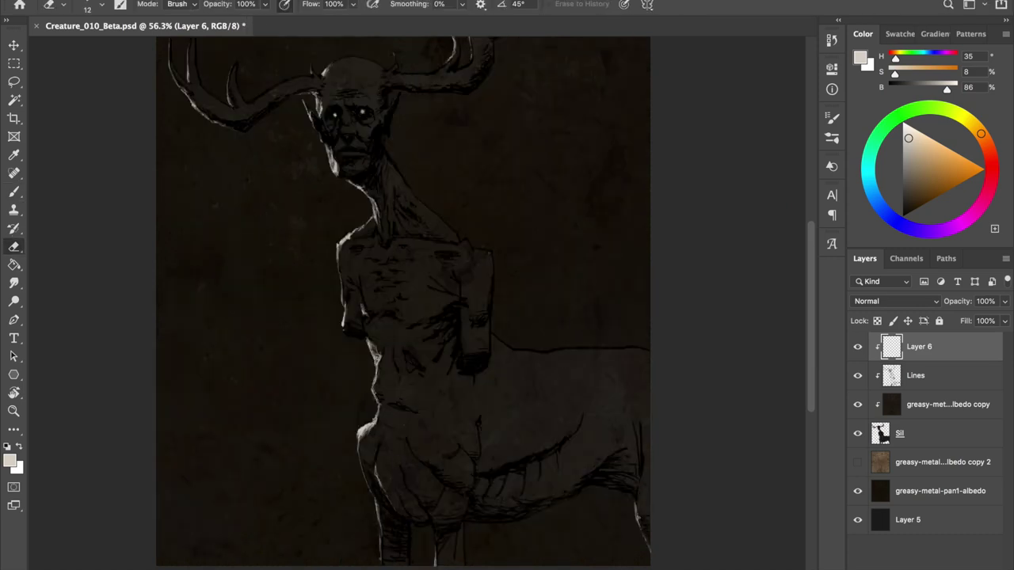
key("h")
key("b")
Add a new clipped layer named Shad above the texture copy
key("ctrl+s")
left_click(947, 404)
key("ctrl+shift+n")
key("Return")
double_click(919, 404)
type("Shad")
key("Return")
key("ctrl+s")
left_click(236, 105, "alt")
Paint dark shading on Shad with the large textured cloud brush at size 873, in black
right_click(396, 119)
double_click(549, 308)
left_click_drag(499, 507, 269, 435)
right_click(313, 491)
type("873")
key("Return")
left_click(432, 515, "alt")
type("Rim")
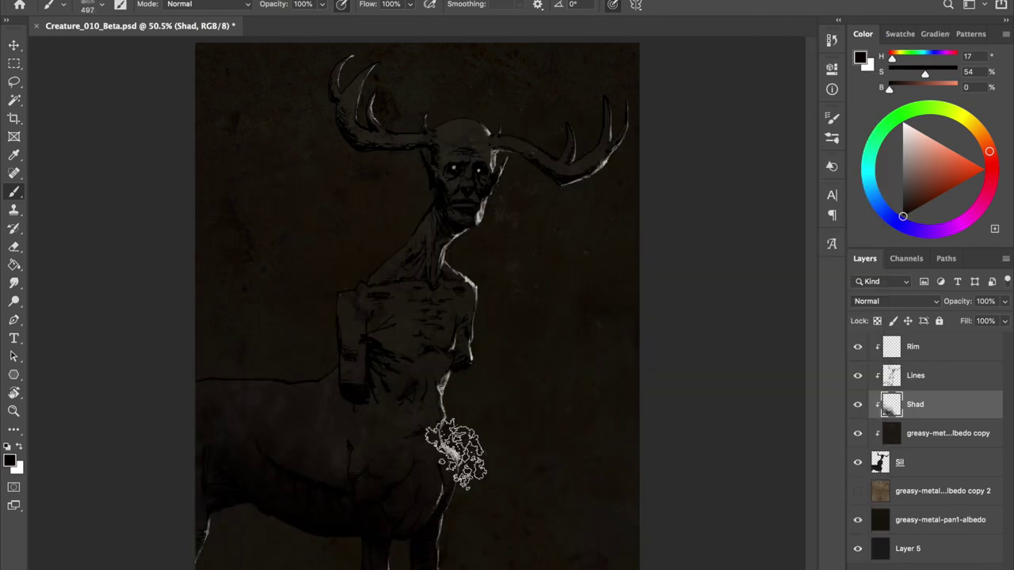
On a new layer, paint faint dark clouds across the lower body and check it mirrored
key("ctrl+shift+alt+n")
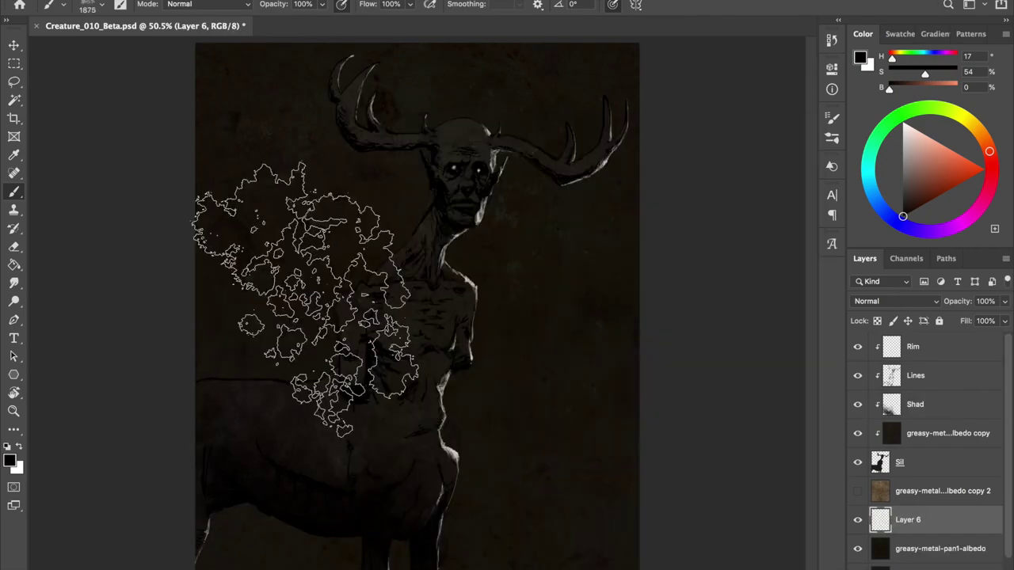
mouse_move(305, 299)
left_mouse_down()
mouse_move(560, 341)
mouse_move(297, 385)
left_mouse_up()
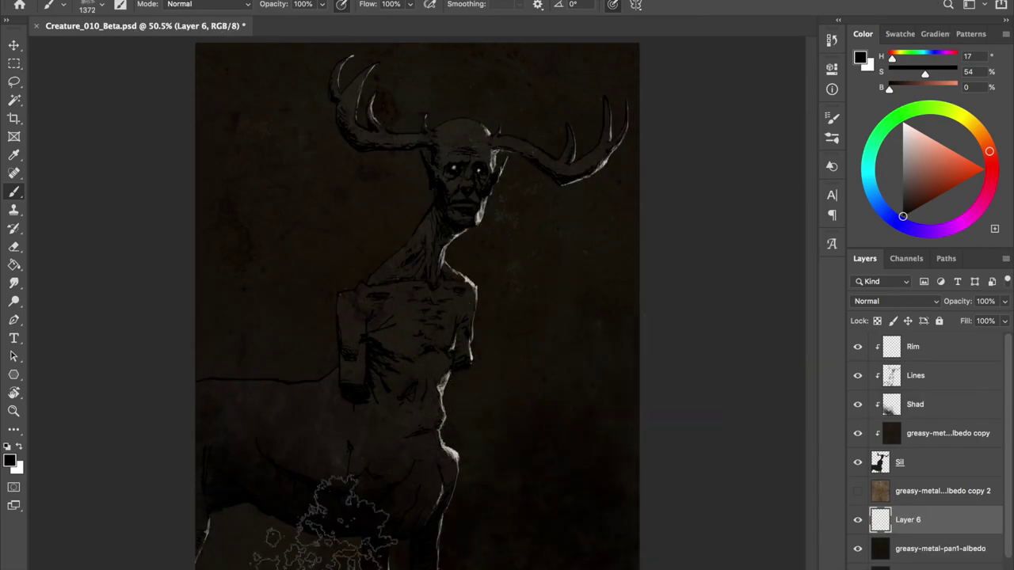
key("ctrl+shift+h")
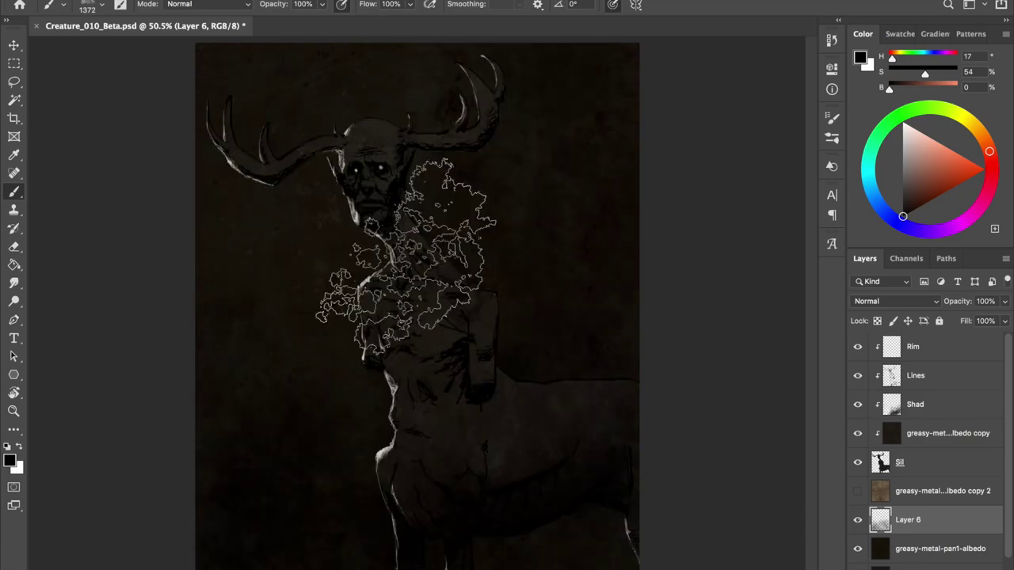
key("e")
right_click(162, 225)
key("Escape")
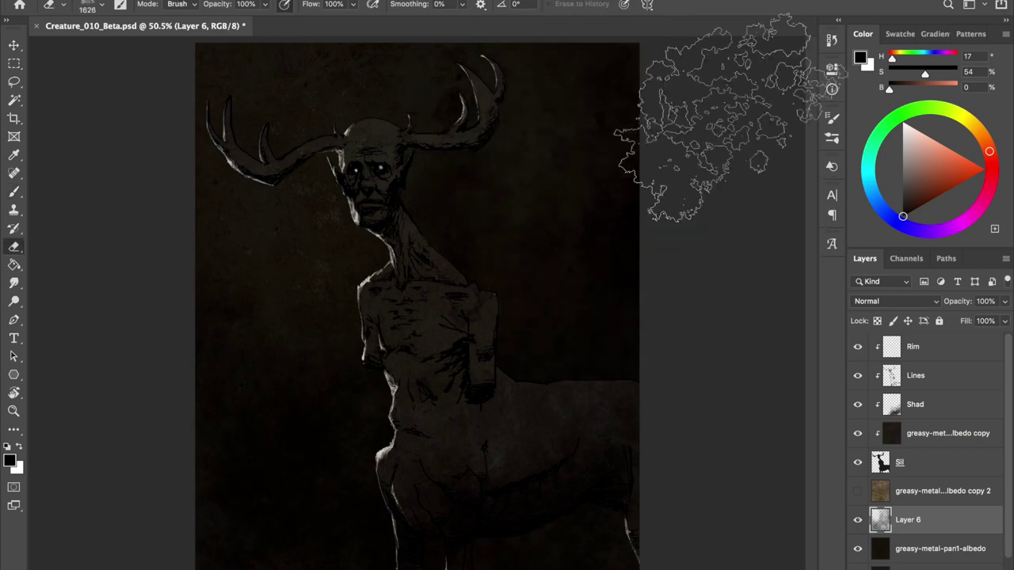
key("ctrl+shift+h")
key("ctrl+s")
Add a new clipped layer for colour
key("ctrl+shift+alt+n")
key("b")
right_click(428, 270)
Tint the antler dark saturated red with a smaller textured brush, erasing the excess
double_click(428, 270)
mouse_move(473, 267)
left_mouse_down()
mouse_move(523, 200)
mouse_move(507, 229)
left_mouse_up()
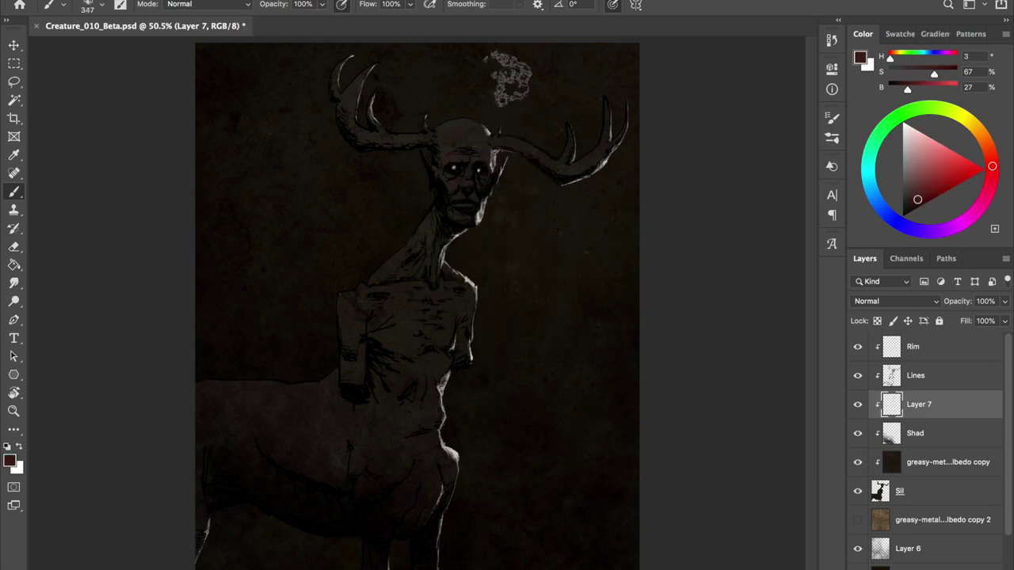
key("ctrl+shift+alt+n")
left_click_drag(913, 201, 913, 207)
left_click_drag(507, 162, 385, 126)
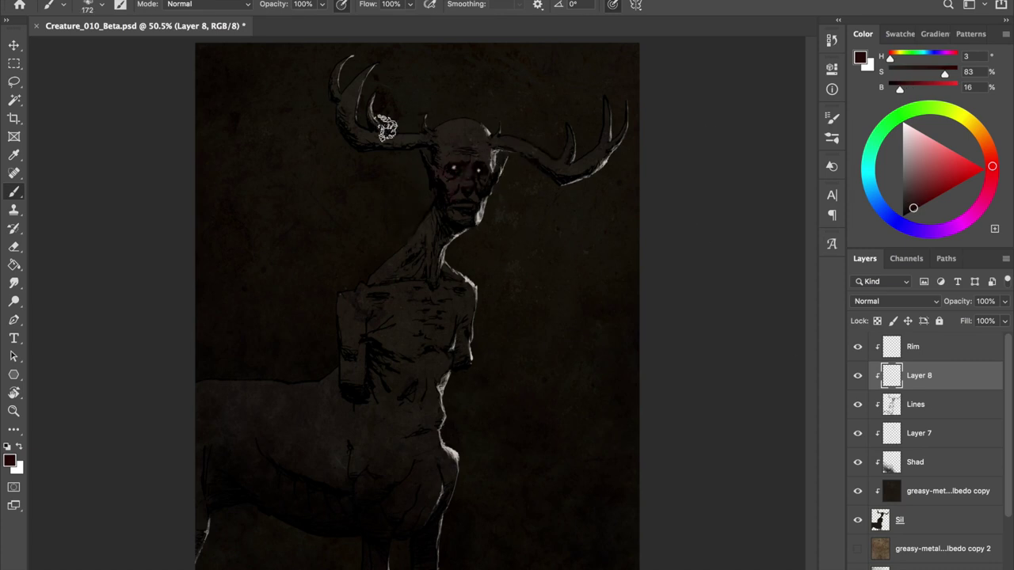
key("Delete")
key("e")
key("b")
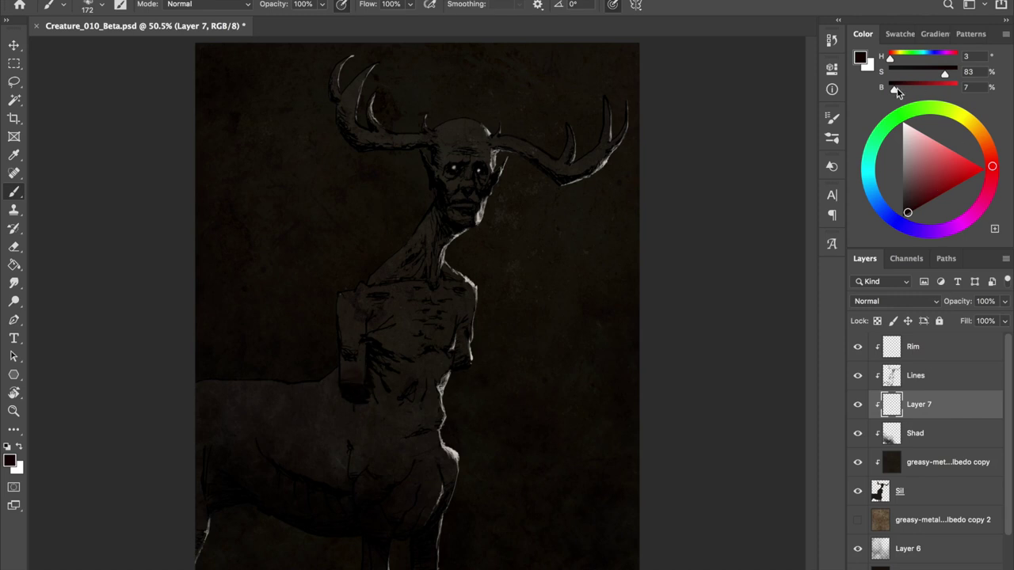
key("e")
left_click_drag(351, 324, 380, 351)
key("h")
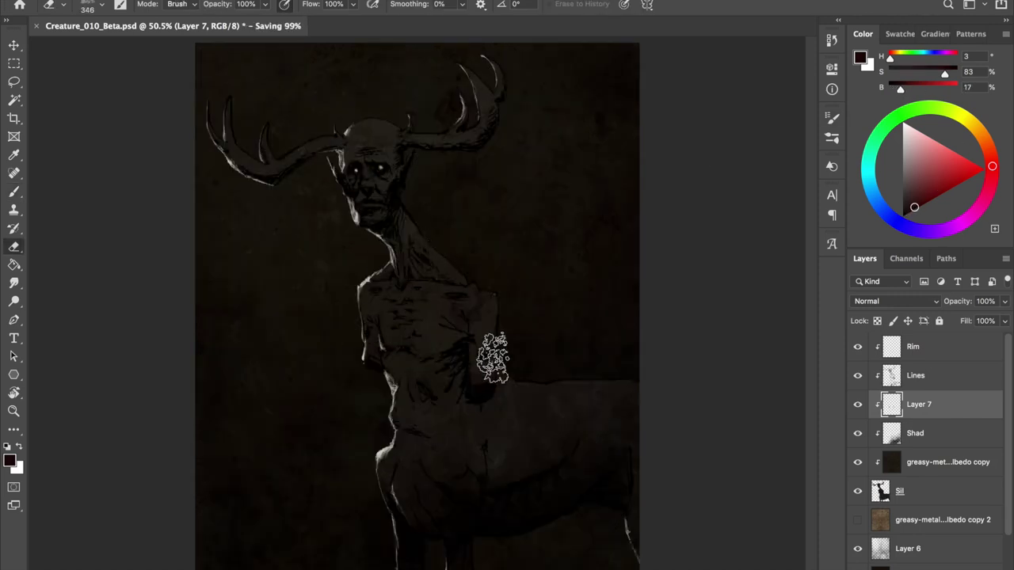
Shift the greasy-metal albedo texture copy downward, then duplicate and reposition it
key("v")
left_click(891, 462)
mouse_move(535, 323)
left_mouse_down()
mouse_move(528, 412)
mouse_move(510, 349)
left_mouse_up()
key("h")
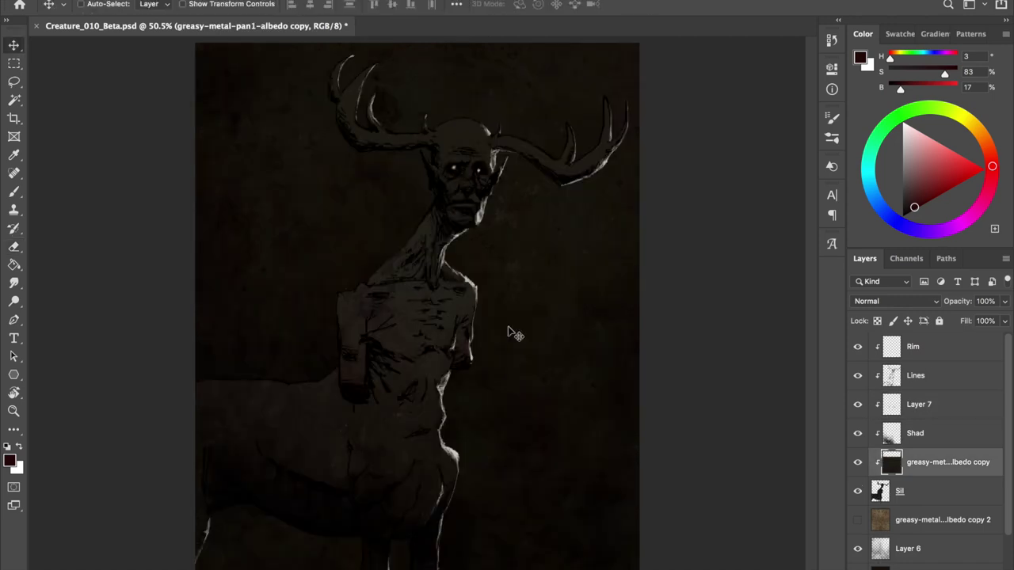
key("ctrl+j")
mouse_move(446, 325)
left_mouse_down()
mouse_move(541, 120)
mouse_move(628, 126)
left_mouse_up()
Save the painting, zoom in, check the brush size and hardness, then try Clone Stamp
key("ctrl+s")
scroll(593, 366, "up", 5)
key("b")
right_click(431, 111)
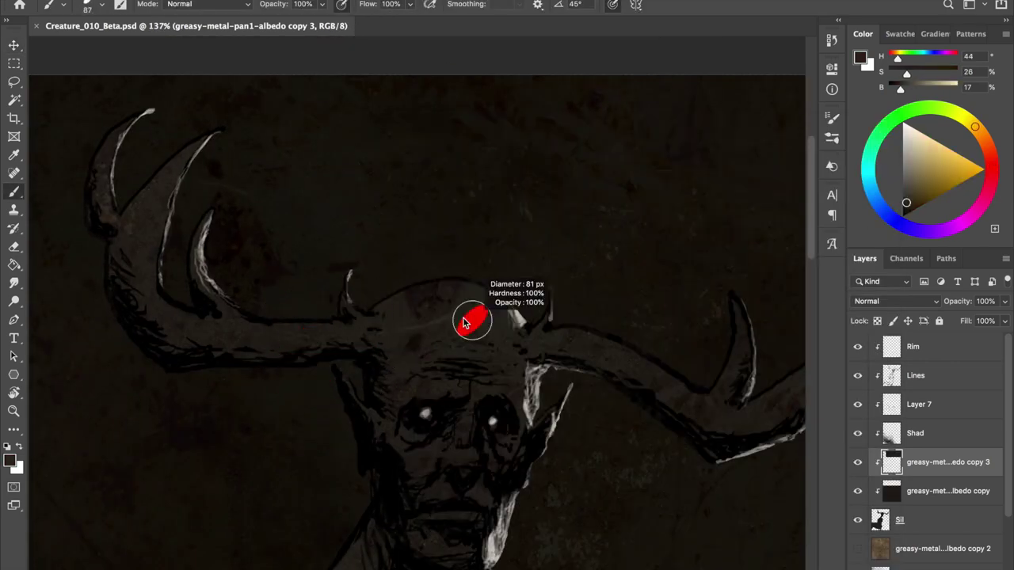
key("s")
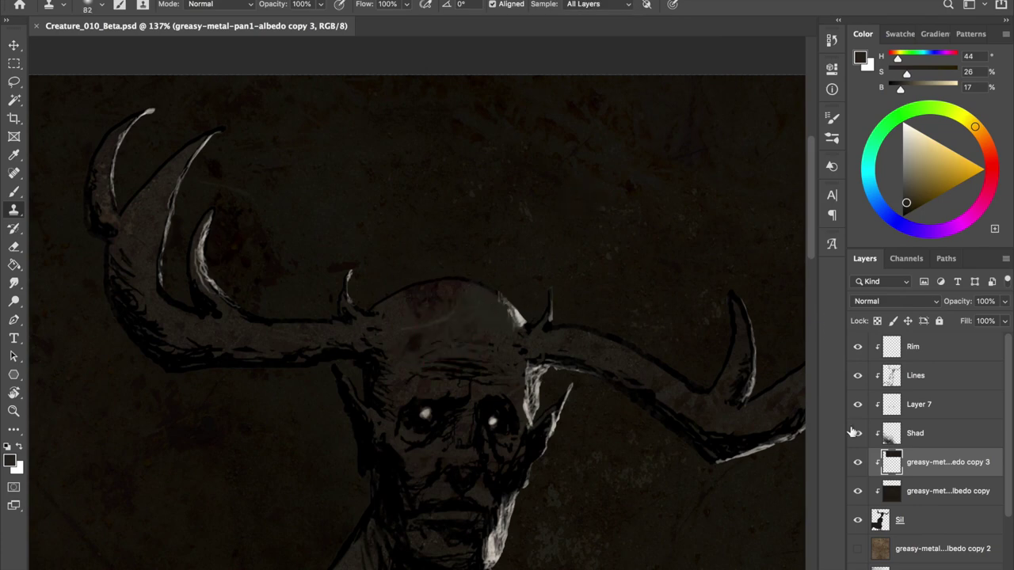
Release the upper layers from clipping, briefly hide the Lines layer to inspect the texture, and save
key("ctrl+alt+g")
left_click(857, 376)
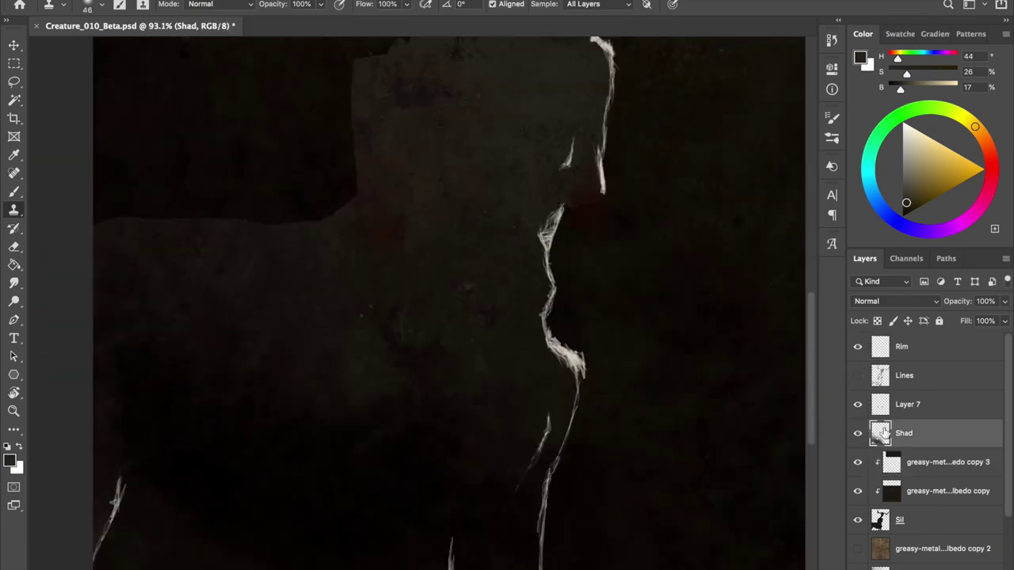
left_click(857, 376)
key("ctrl+s")
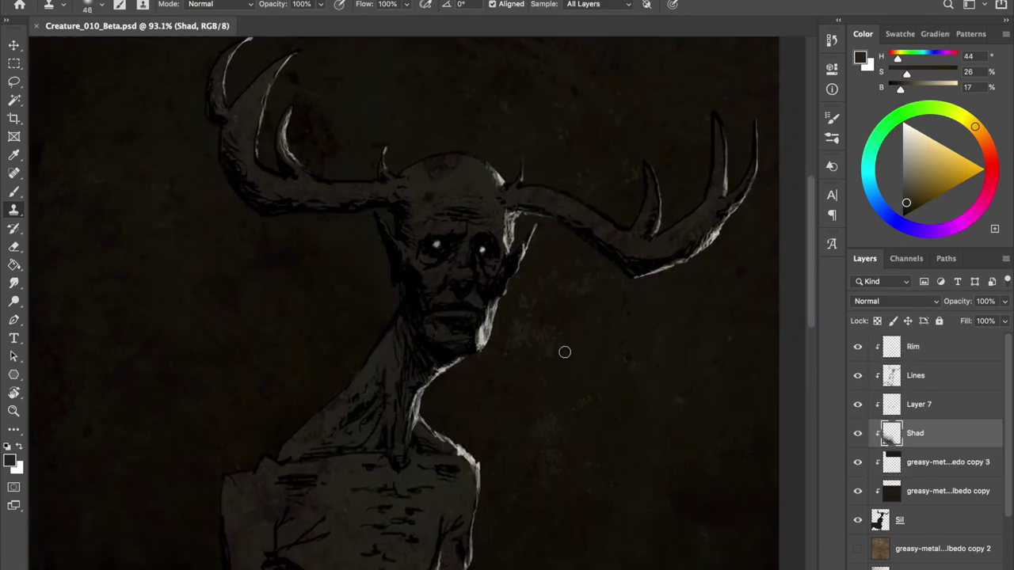
Add Layer 8 above the base metal texture and shade it with sampled dark brown, erasing as needed
key("alt+bracketleft")
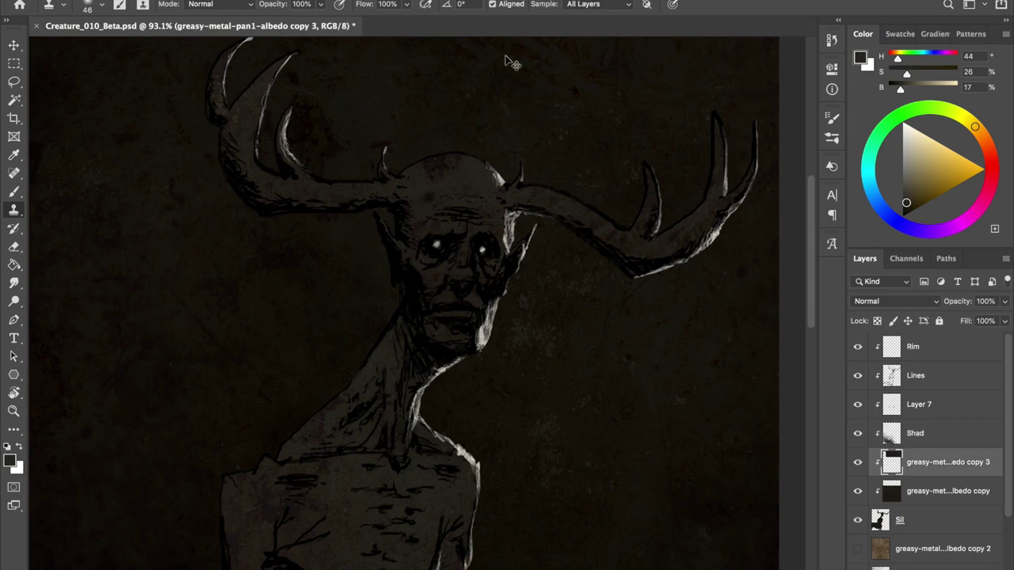
scroll(576, 277, "down", 3)
scroll(479, 292, "down", 3)
key("v")
left_click(479, 293)
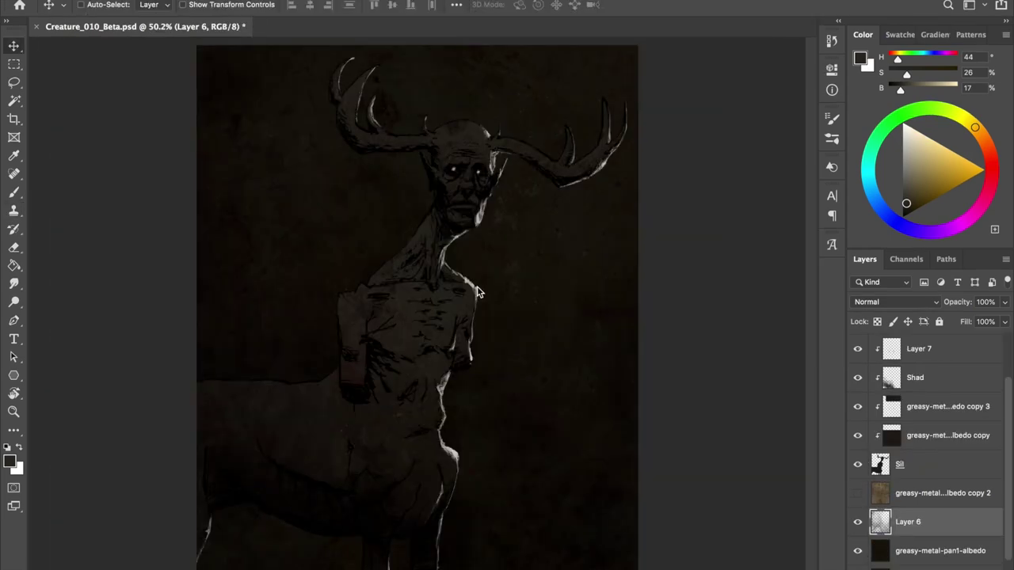
key("b")
left_click(264, 438, "alt")
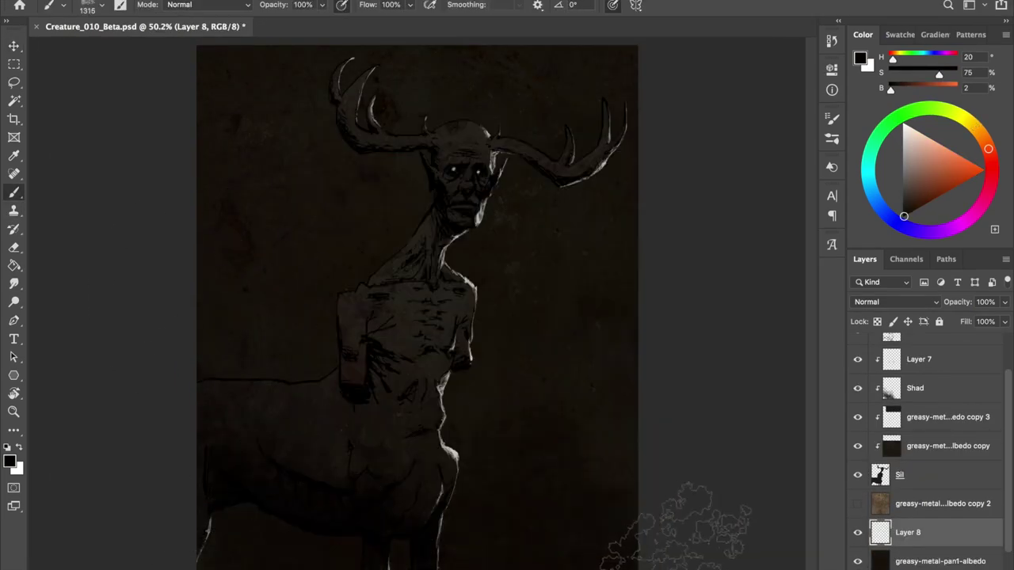
key("e")
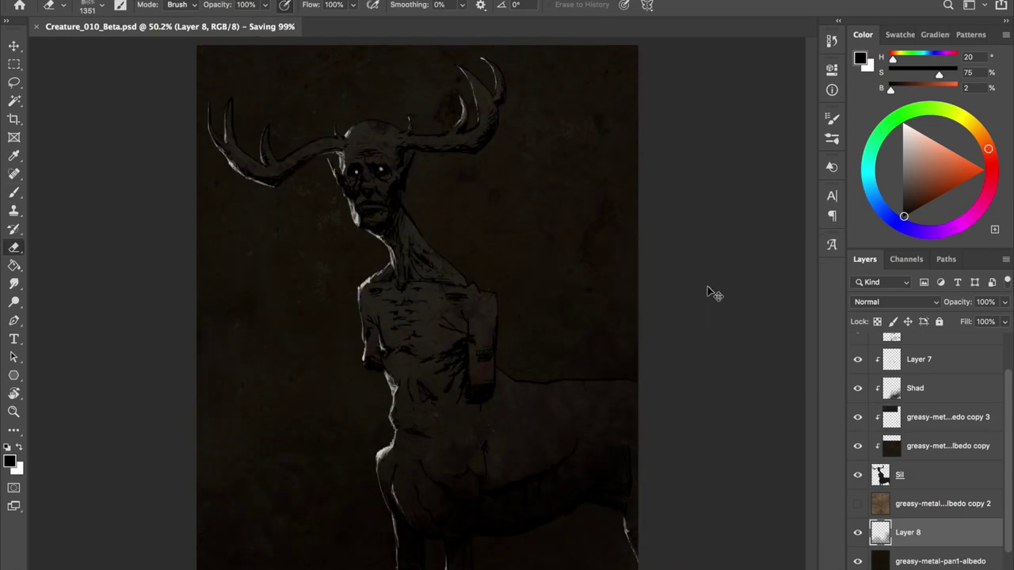